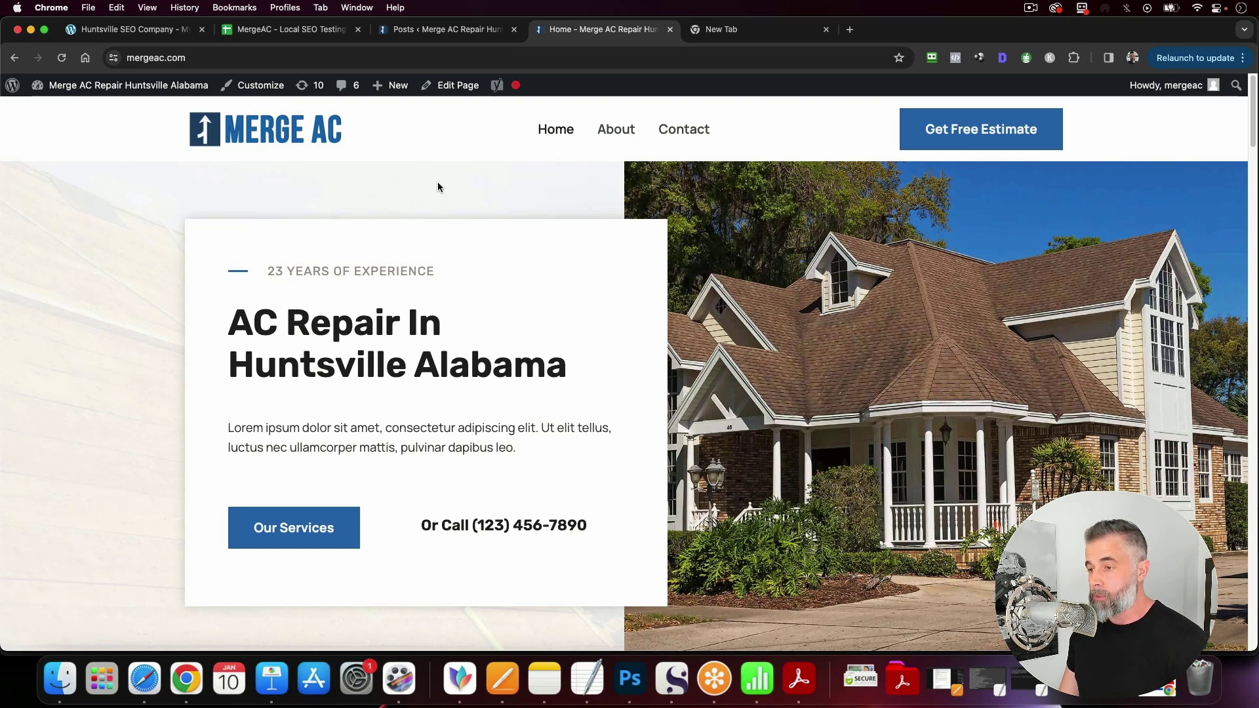
Step: View the installed themes in the WordPress admin, then return to the live site
mouse_move(98, 86)
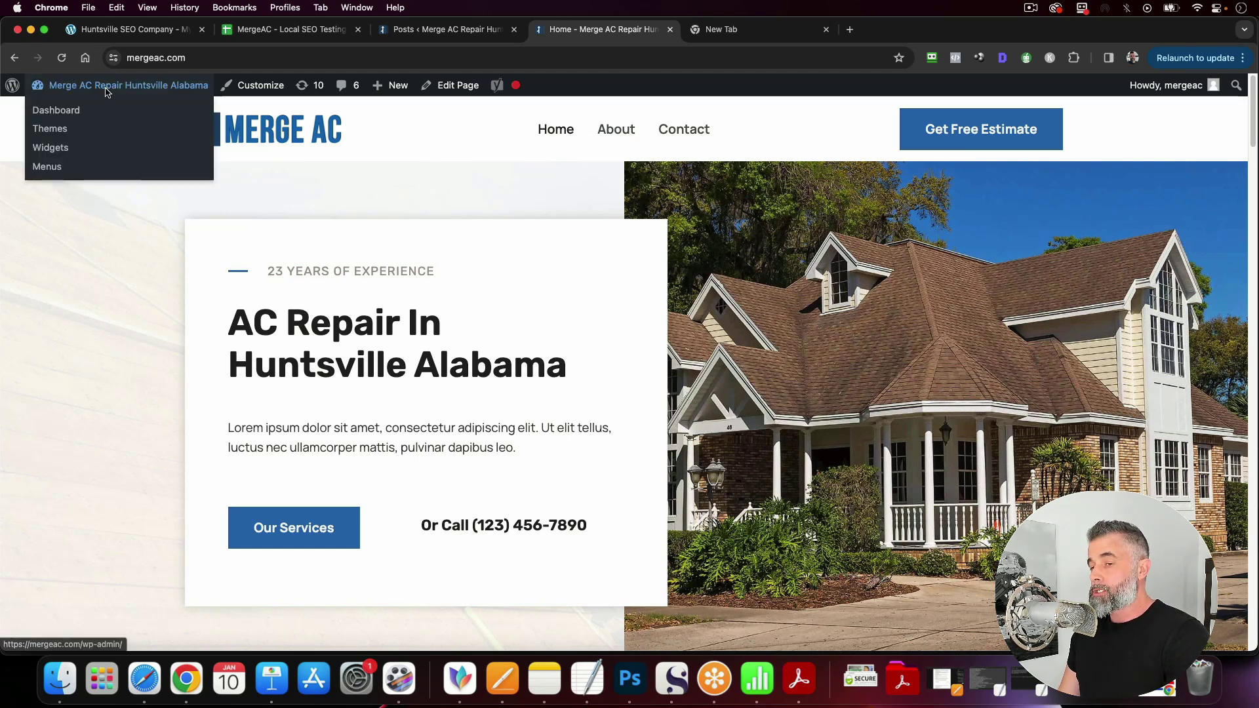
left_click(75, 108)
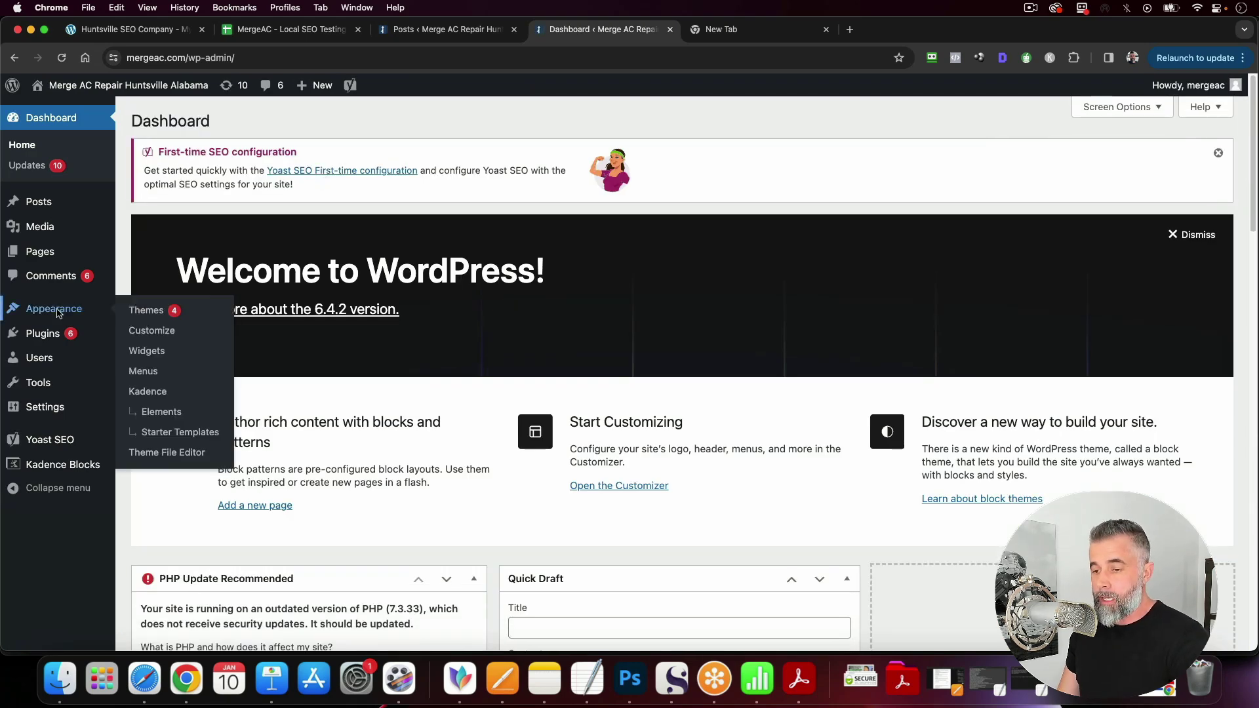
left_click(58, 314)
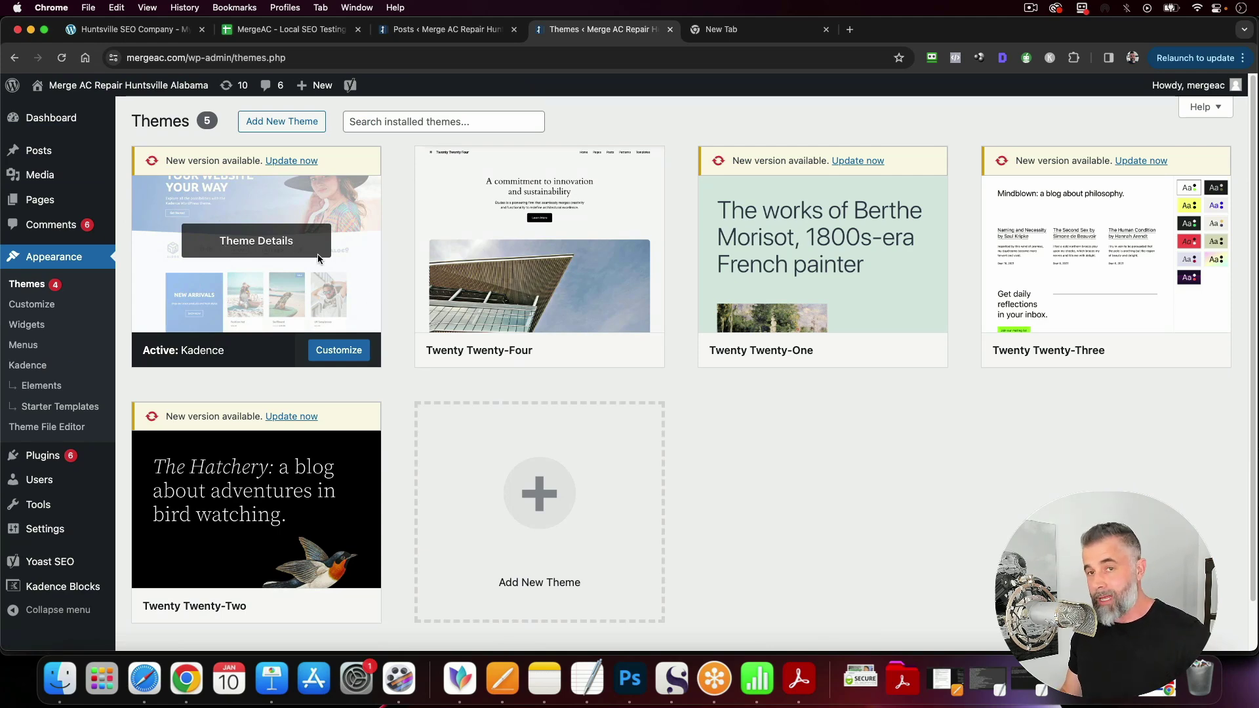
mouse_move(98, 87)
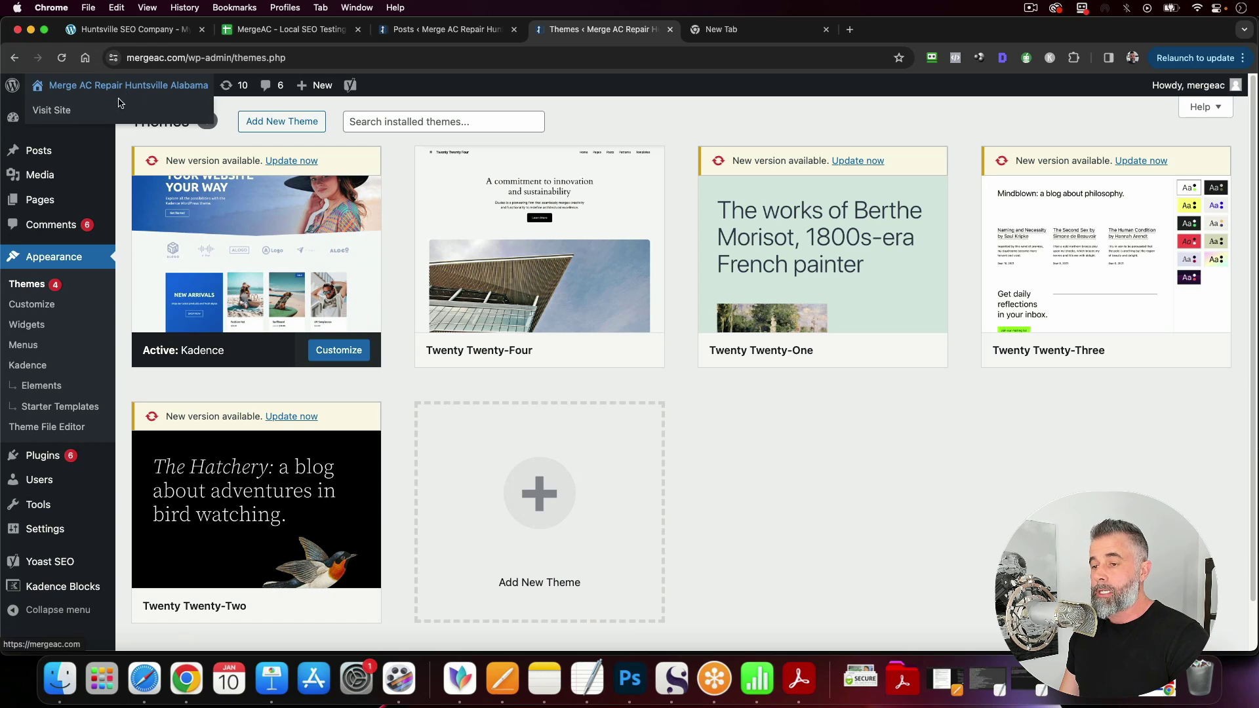
left_click(105, 116)
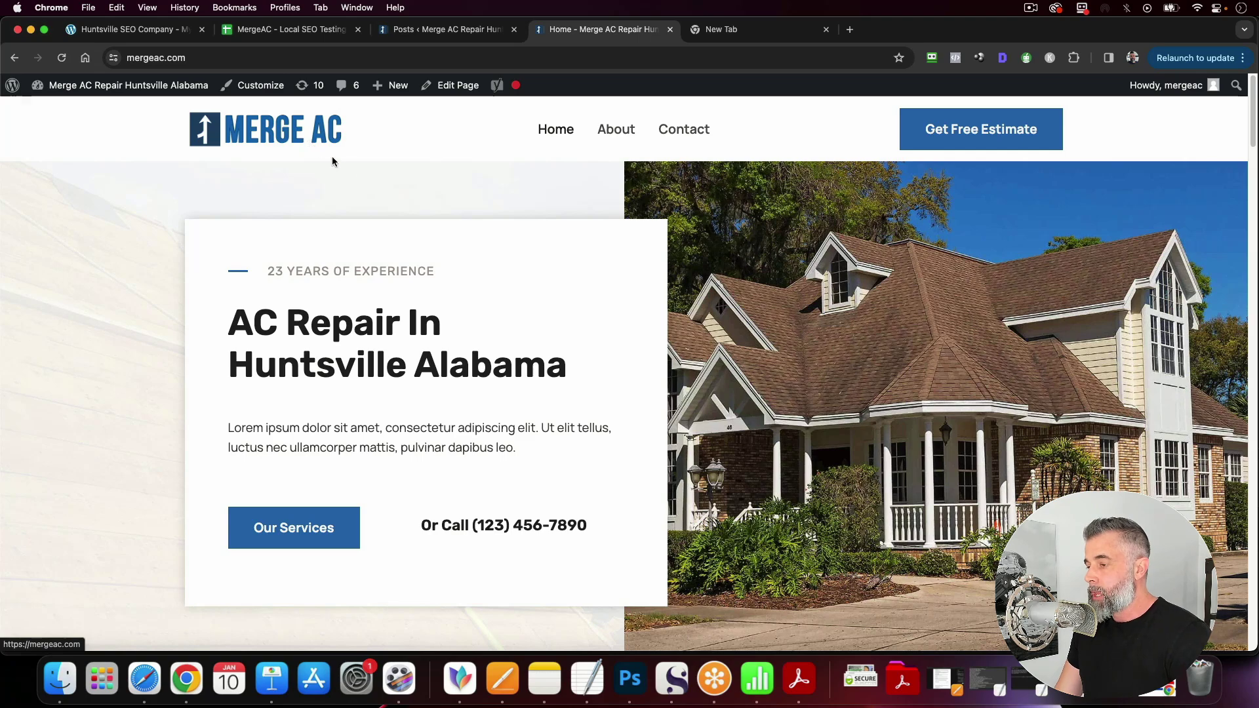
Step: Scroll through the live site's page to review its content
scroll(406, 226, "down", 8)
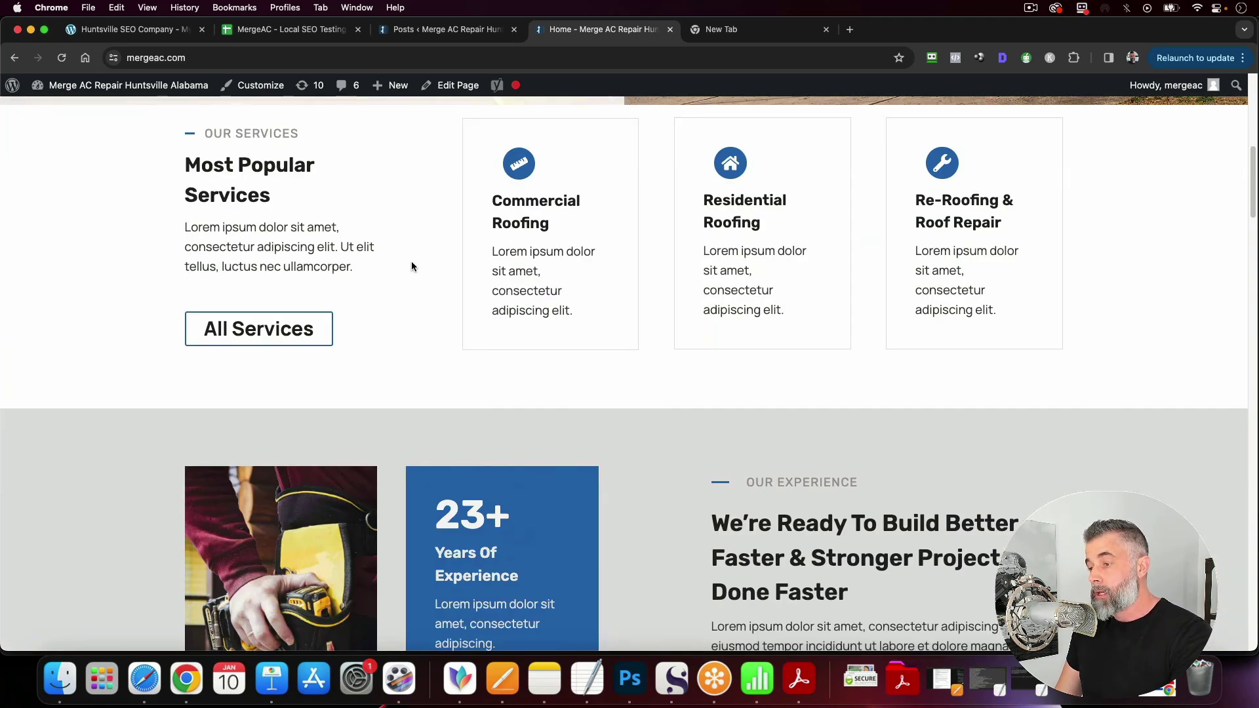
scroll(417, 258, "up", 8)
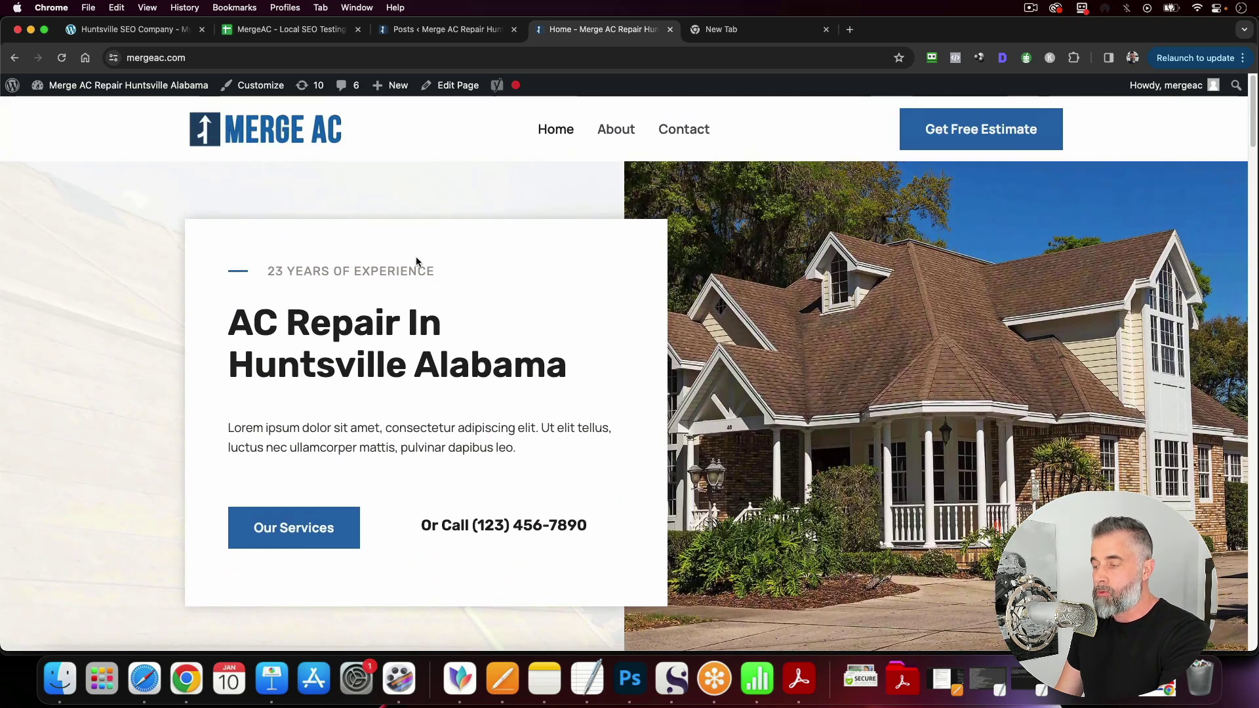
scroll(416, 259, "down", 1)
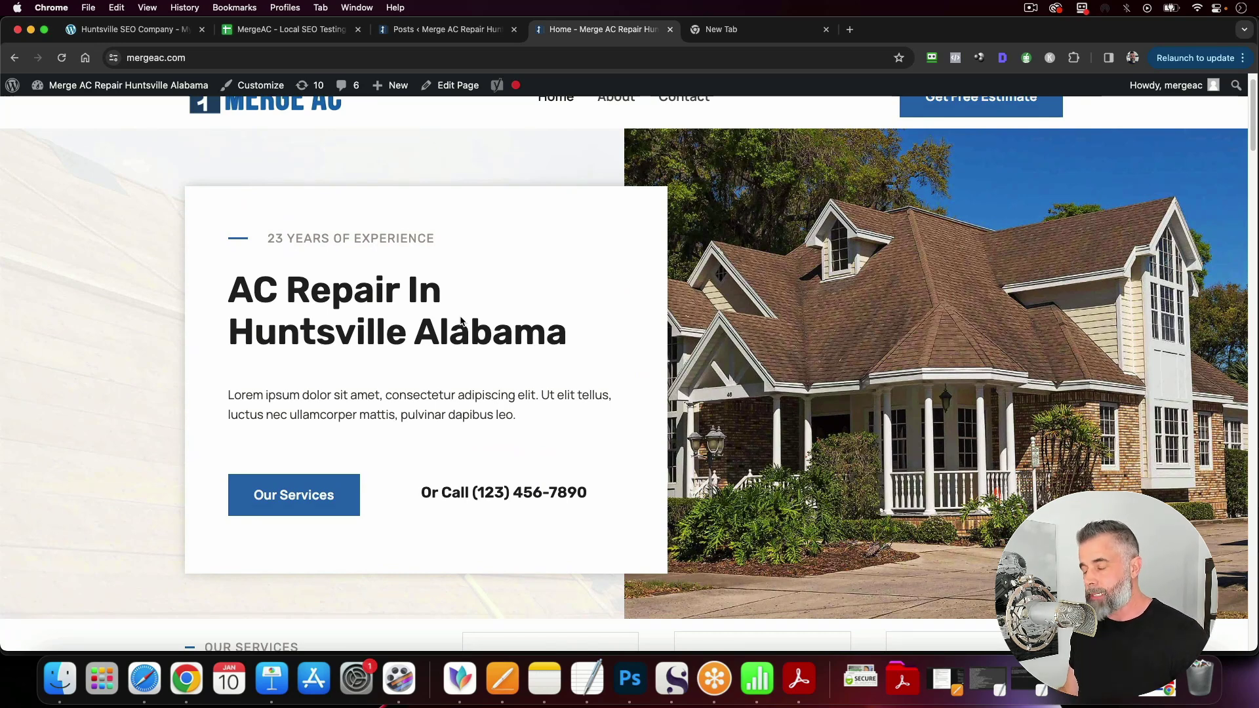
scroll(458, 324, "down", 5)
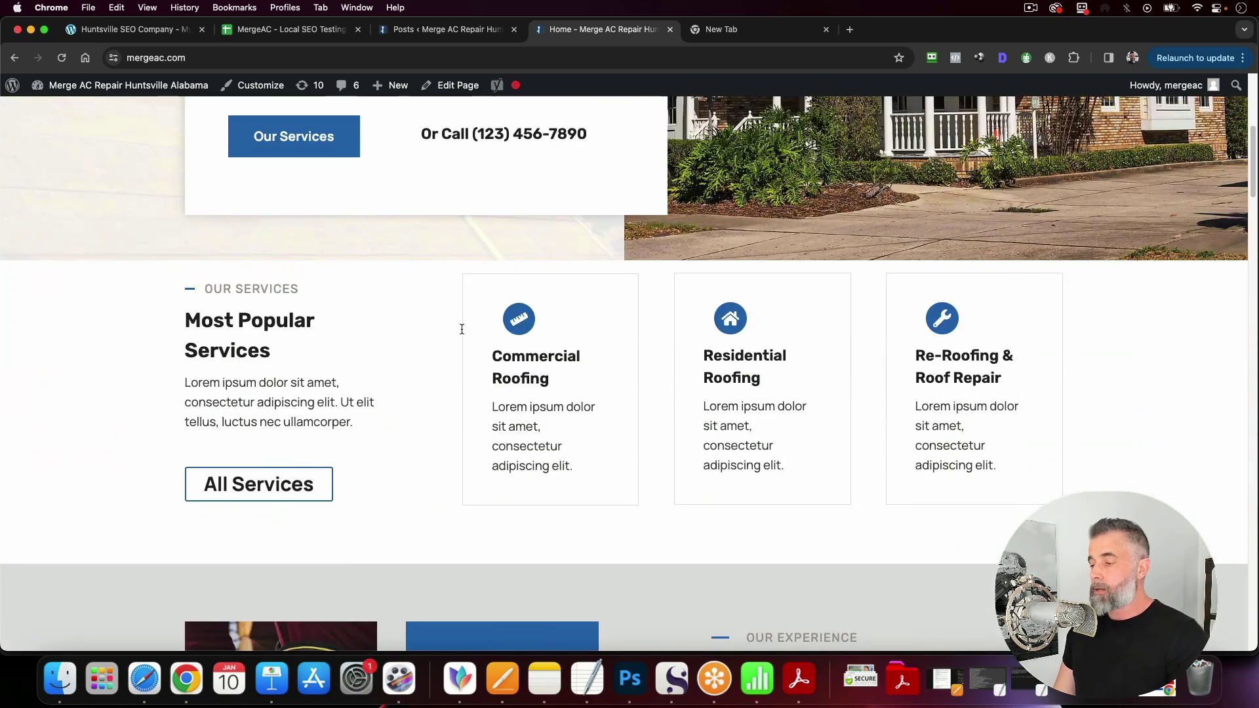
scroll(462, 328, "down", 3)
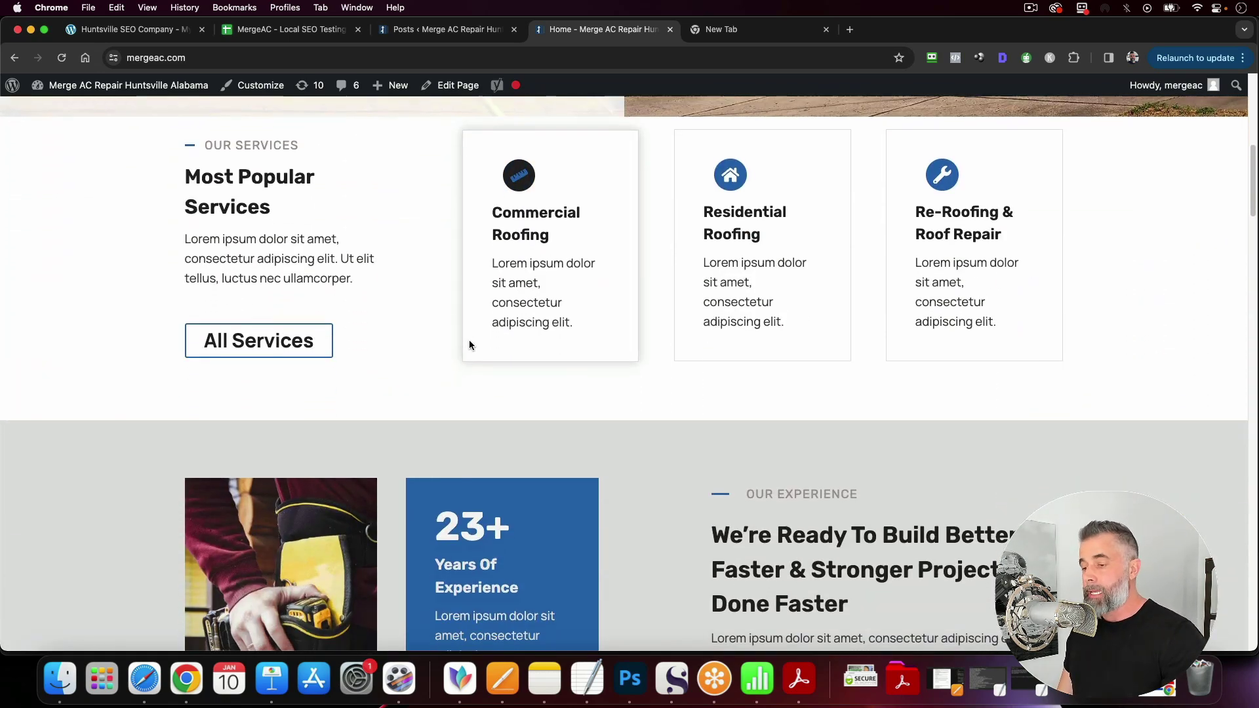
scroll(468, 344, "down", 8)
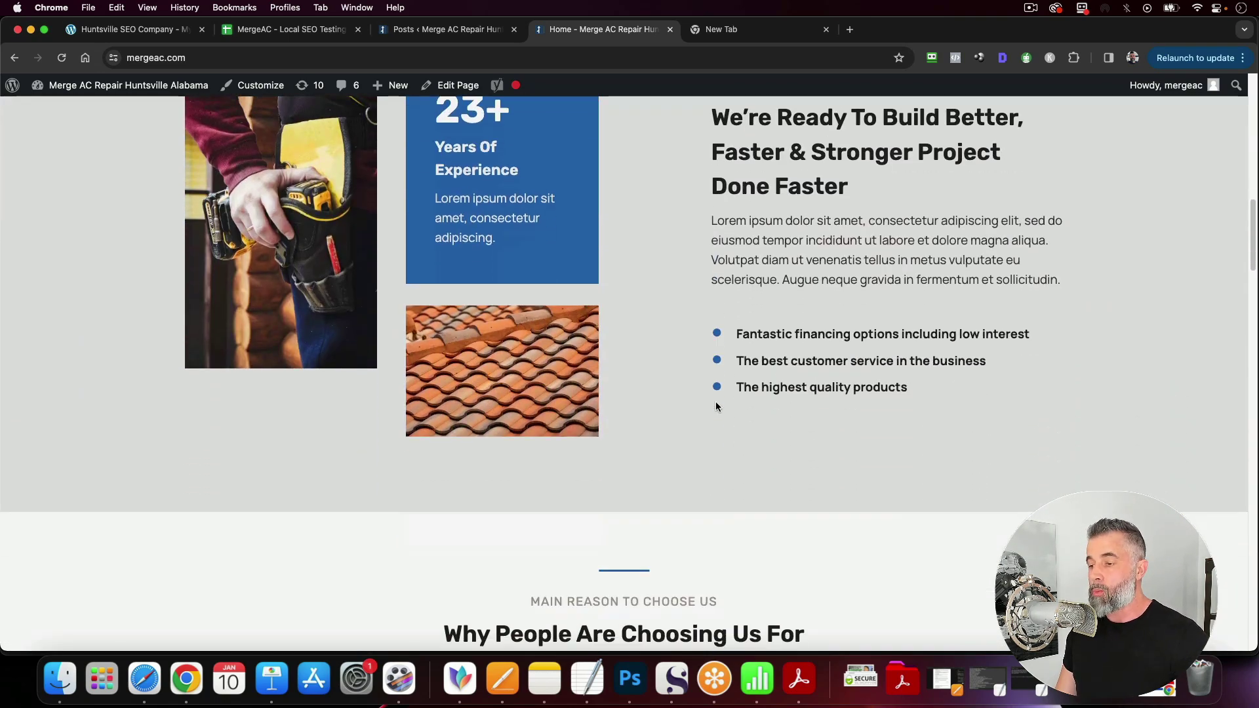
scroll(707, 383, "up", 7)
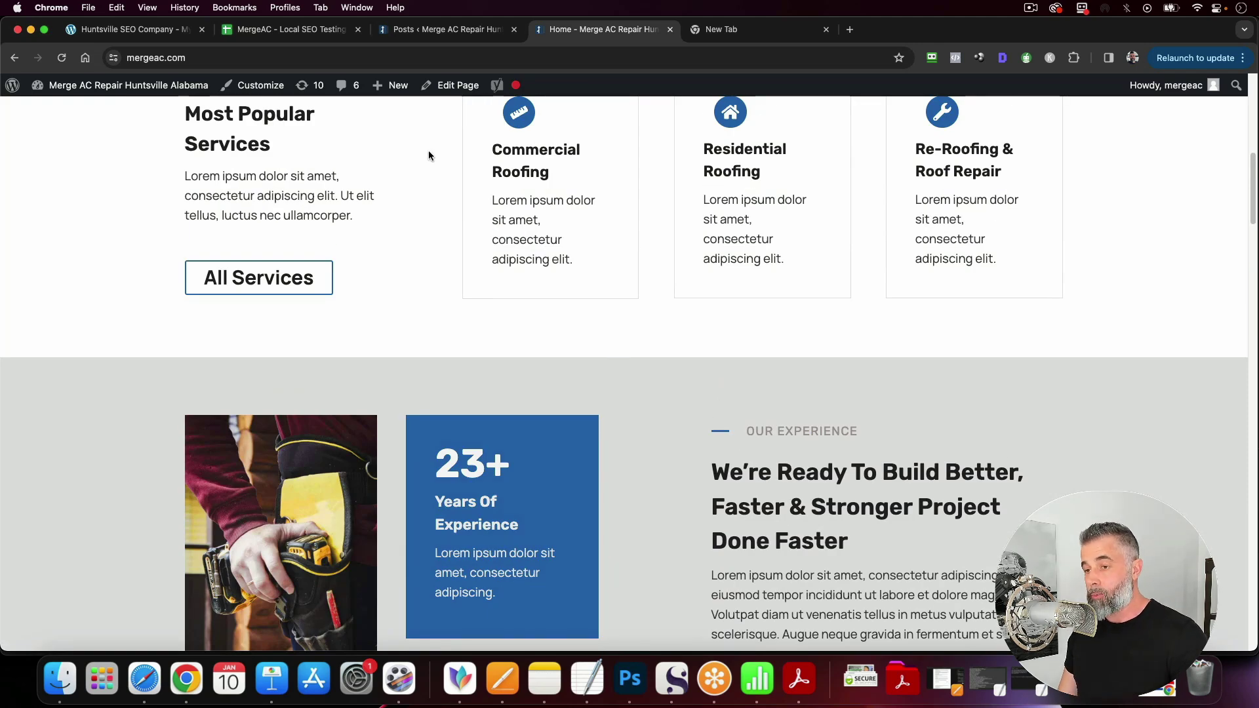
Step: Check the WordPress Themes and Pages lists, then switch to the MergeAC keyword sheet
mouse_move(105, 86)
left_click(43, 127)
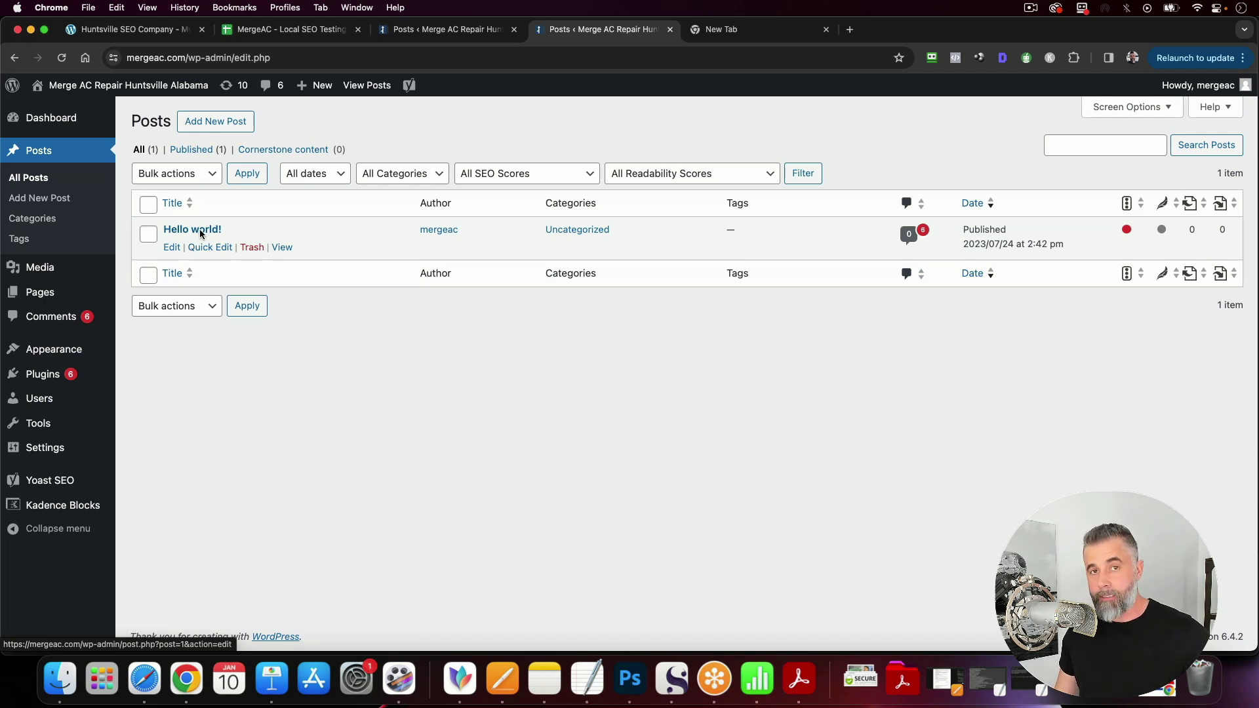
left_click(65, 299)
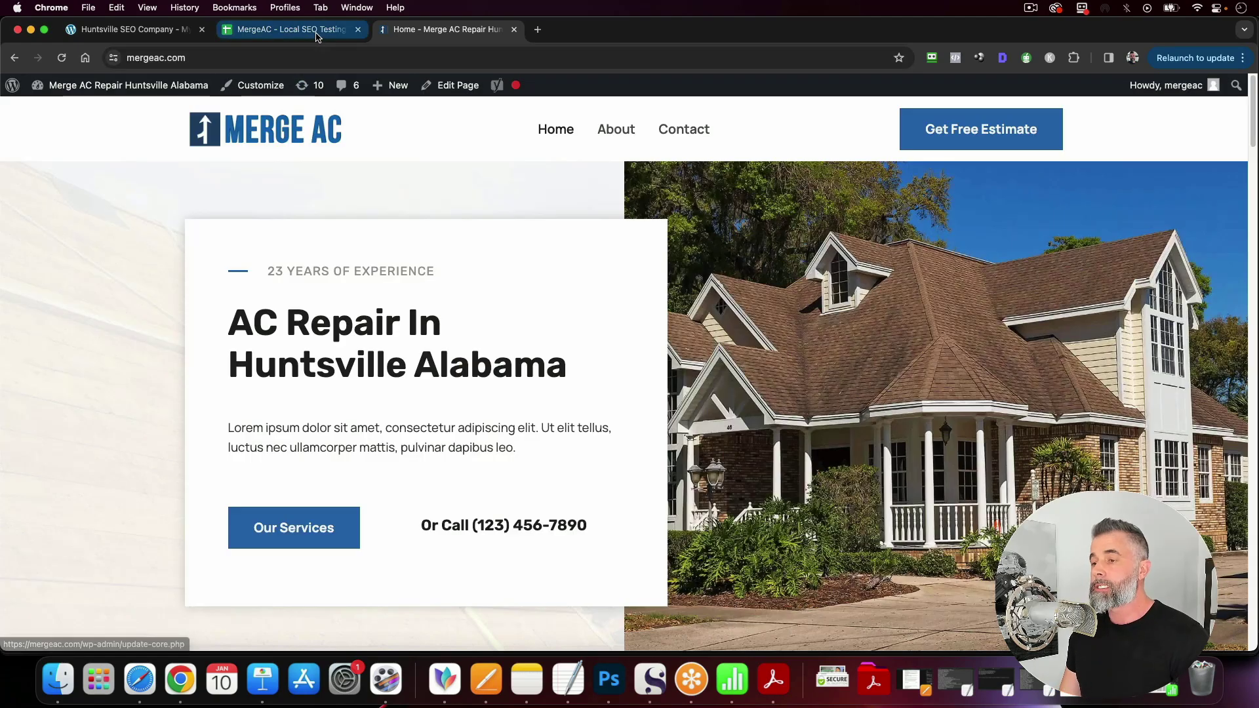
left_click(292, 29)
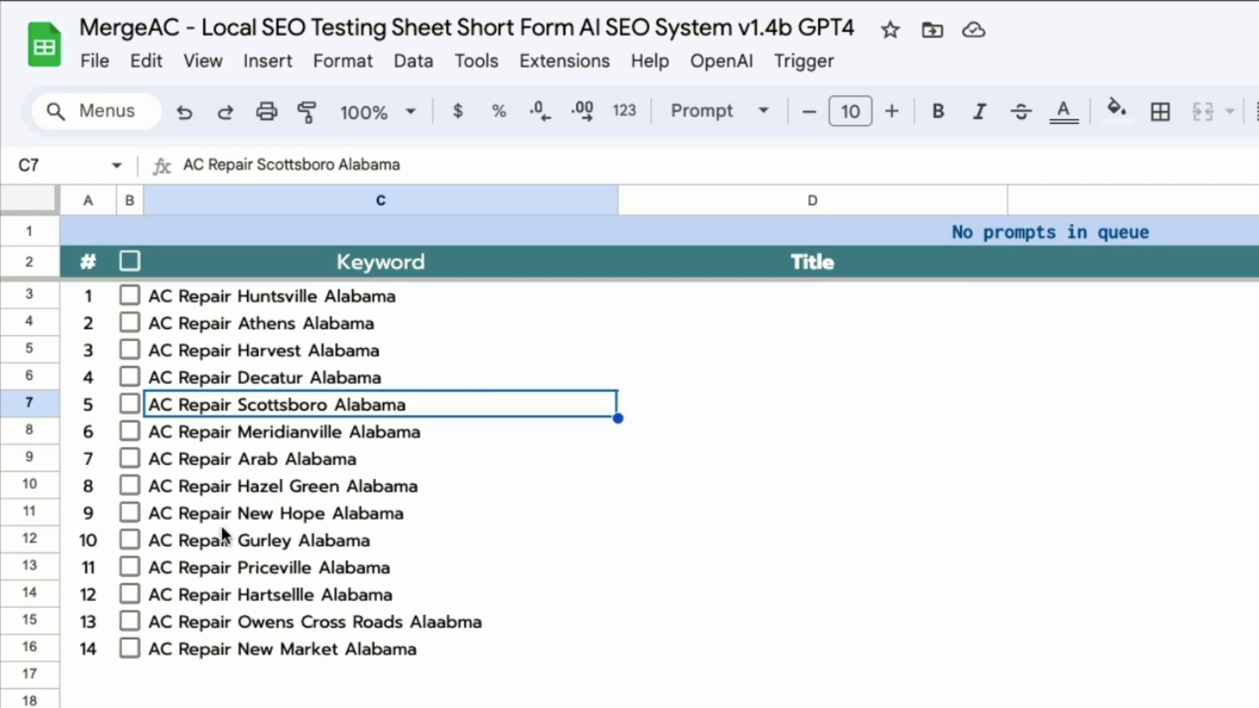
Step: Tick all 14 keyword rows with the header checkbox and bring up the online stopwatch
left_click(129, 262)
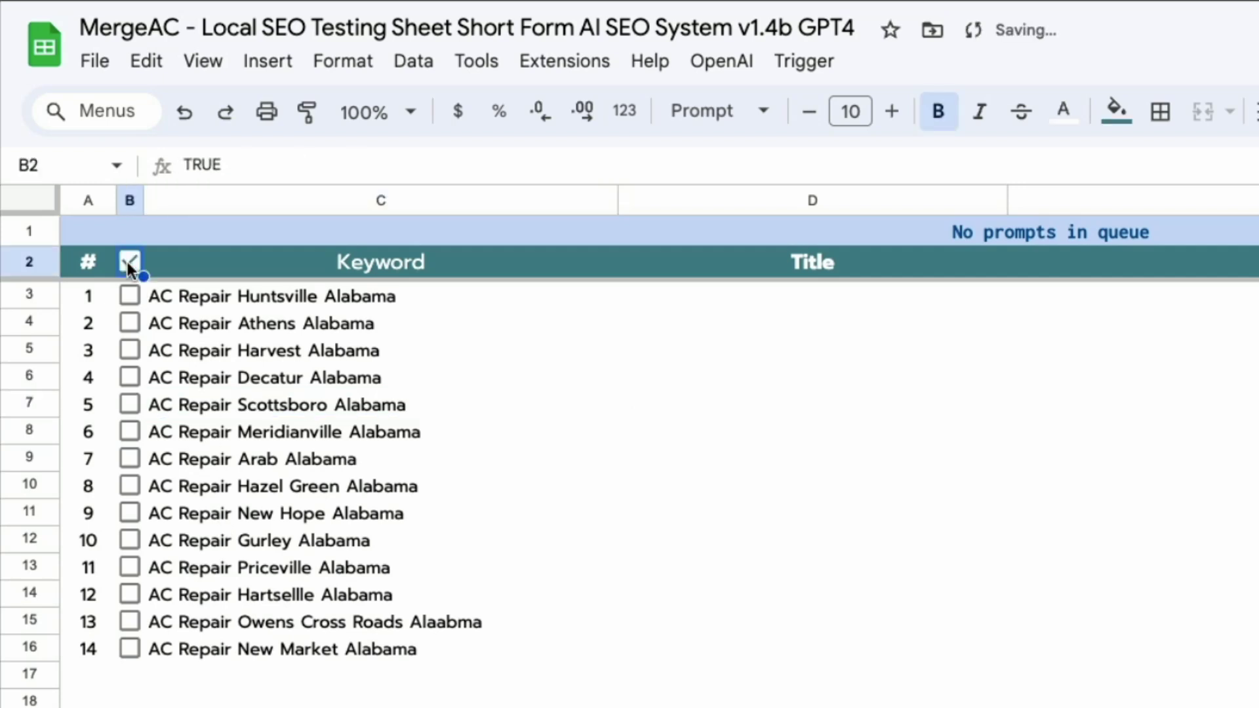
left_click(128, 262)
left_click(129, 263)
left_click(129, 295)
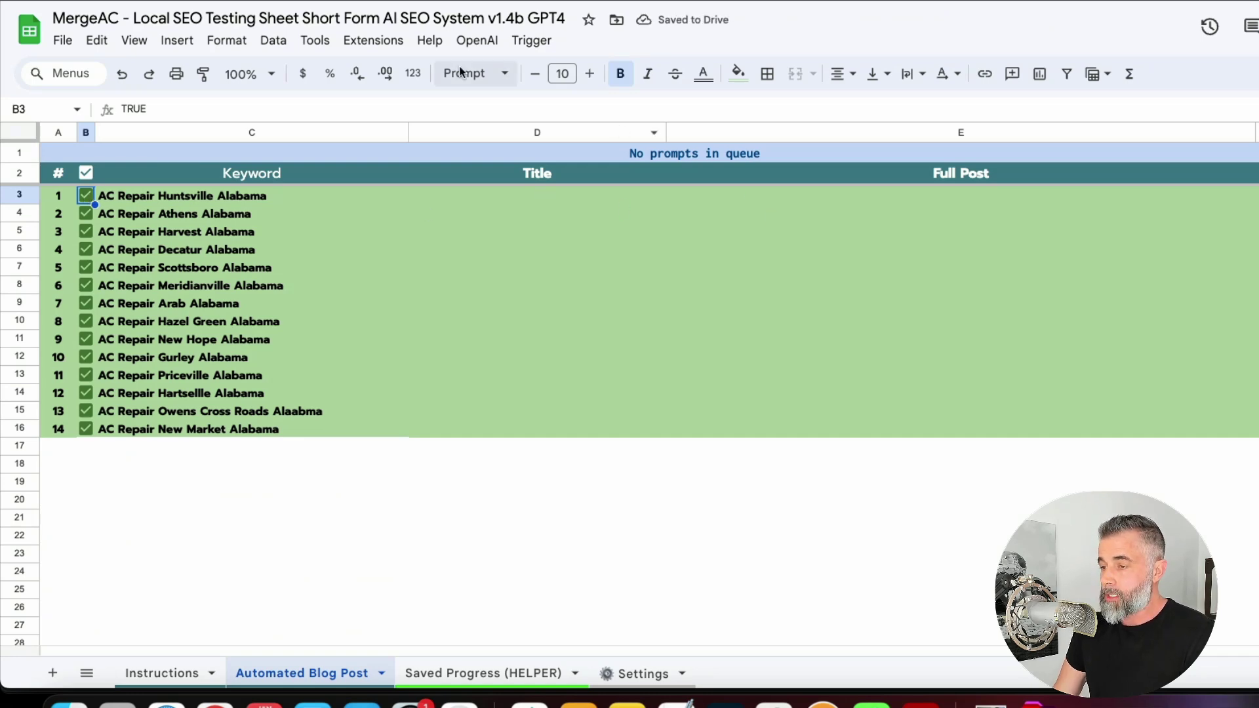
left_click(1242, 671)
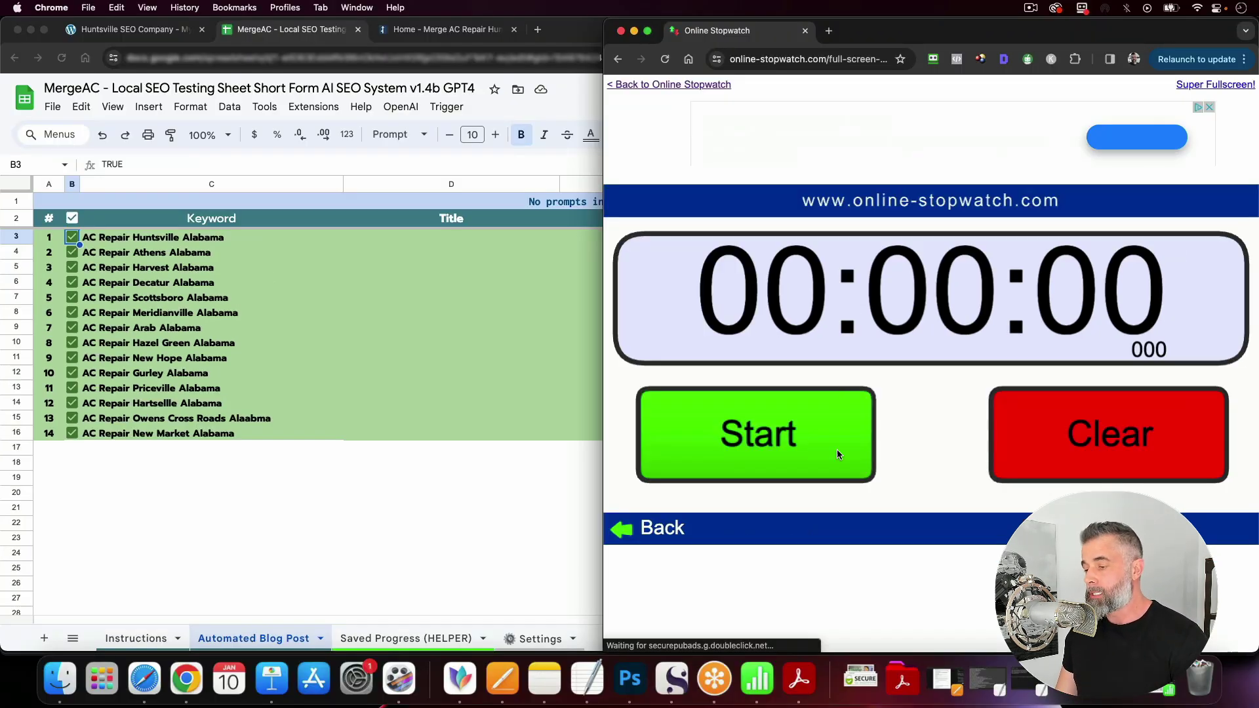
Step: Start the stopwatch and run OpenAI > Generate Post for the ticked keywords, keeping the stopwatch visible
left_click(795, 438)
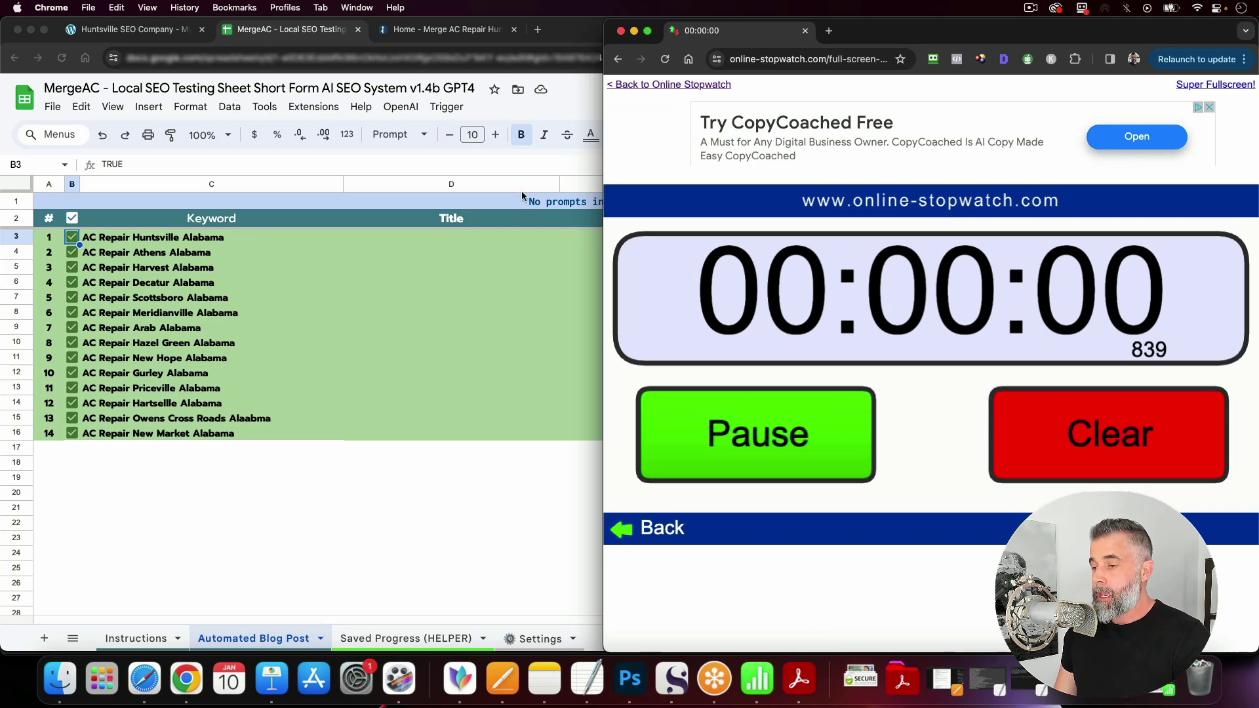
left_click(407, 113)
left_click(408, 107)
left_click(412, 133)
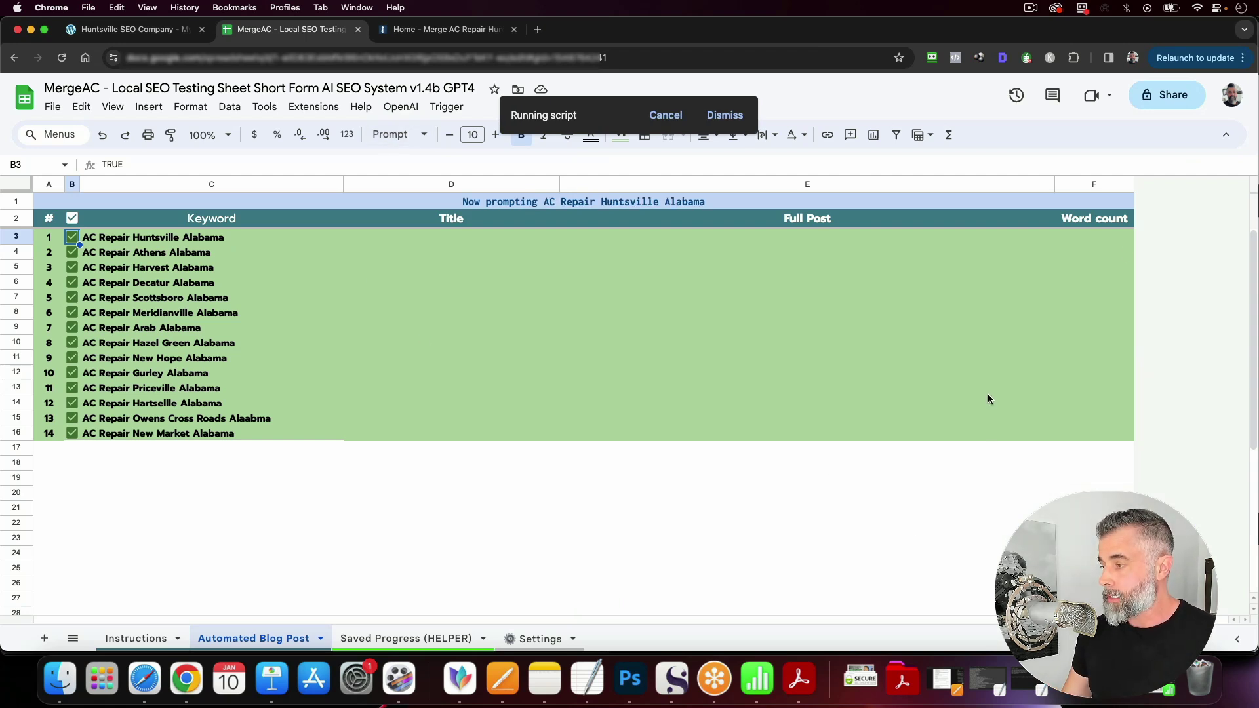
left_click_drag(1192, 34, 1068, 27)
left_click(1257, 148)
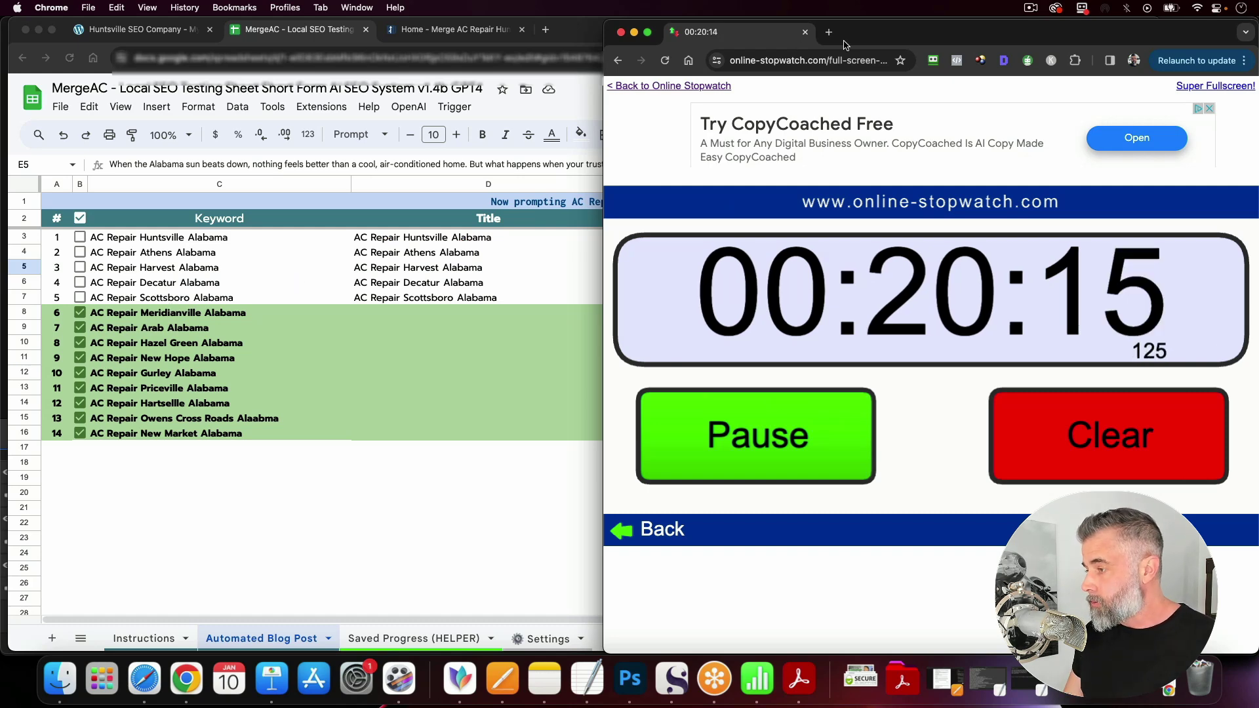
Step: Nudge the stopwatch window so the first five full posts show in the sheet
left_click_drag(862, 42, 284, 41)
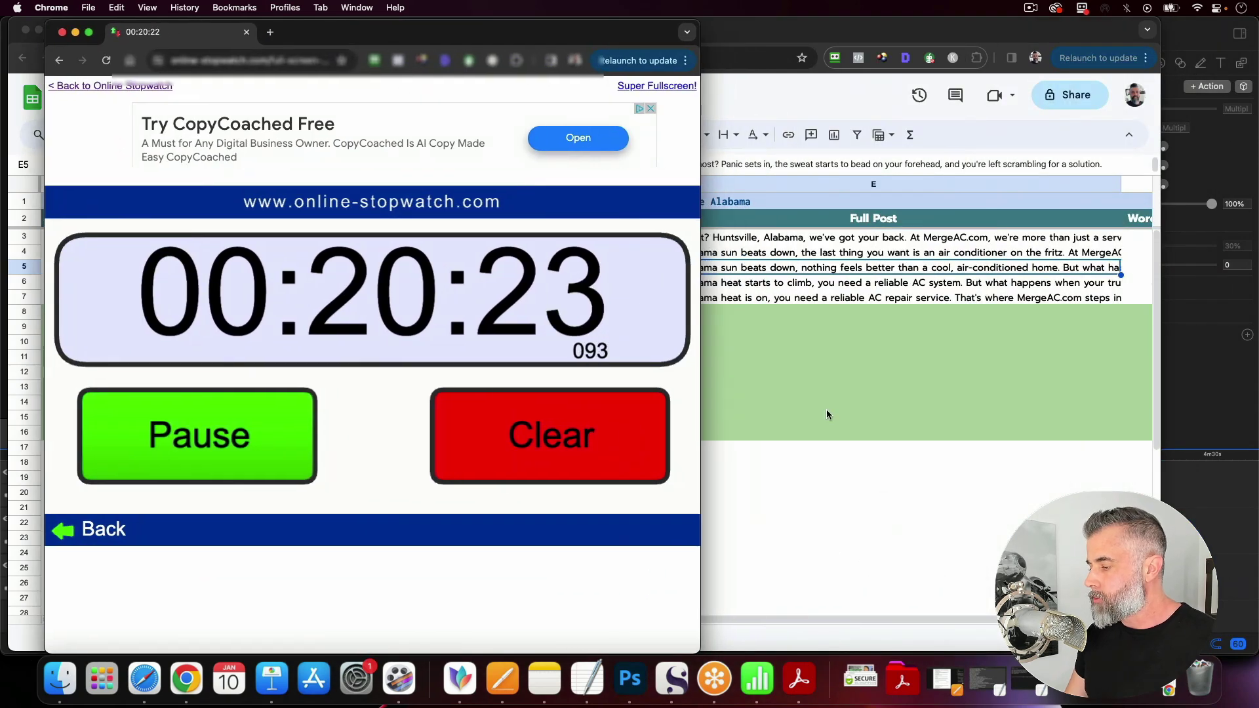
Step: Arrange the stopwatch over the right half of the screen beside the enlarged spreadsheet
left_click(897, 617)
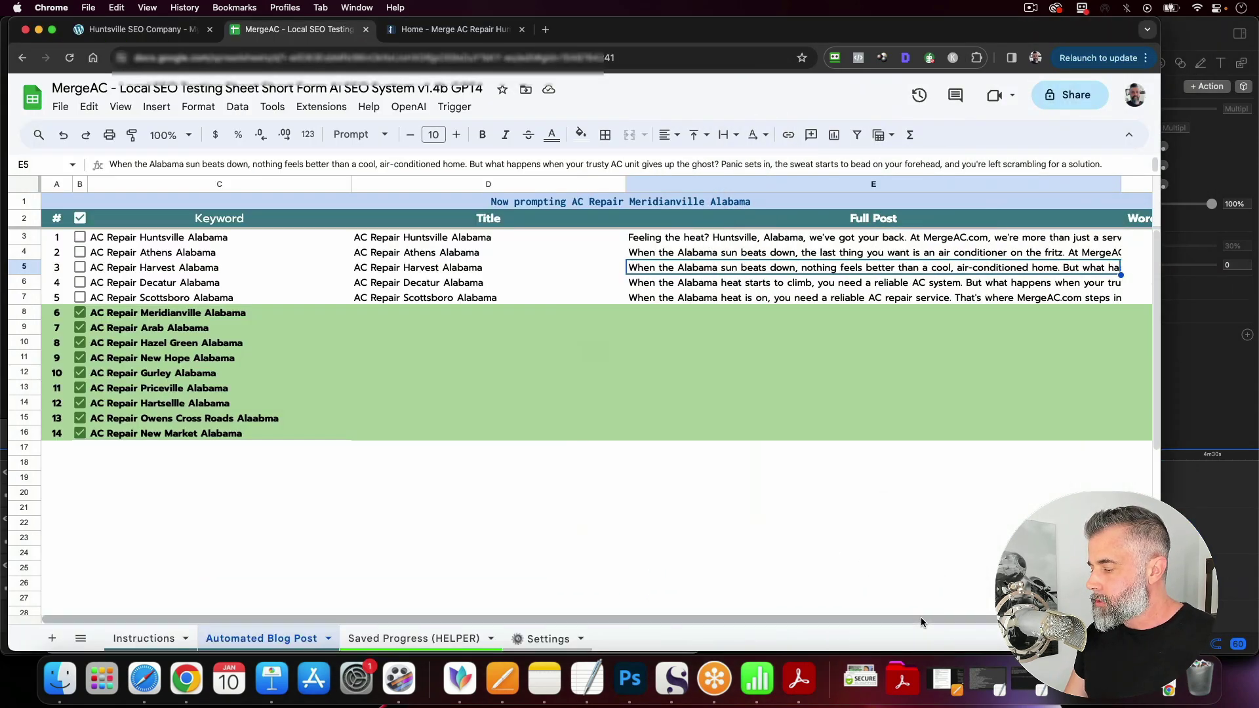
left_click_drag(920, 617, 989, 619)
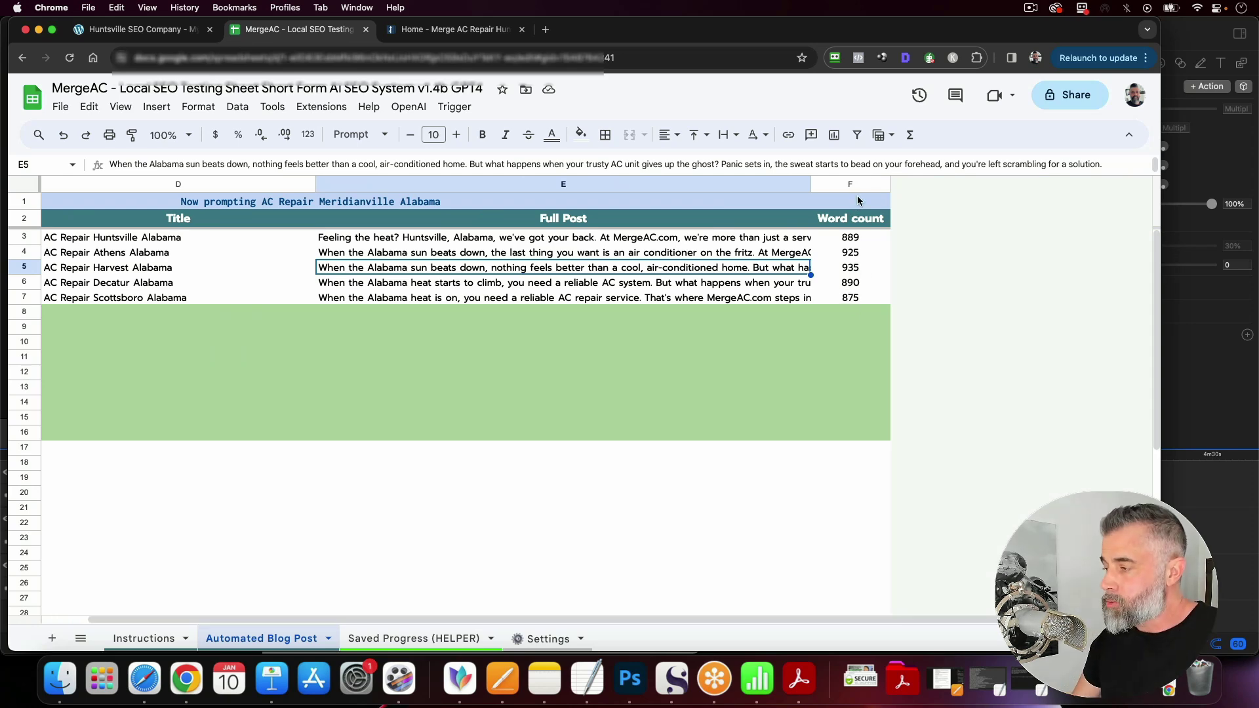
mouse_move(951, 32)
left_mouse_down()
mouse_move(950, 72)
mouse_move(950, 52)
left_mouse_up()
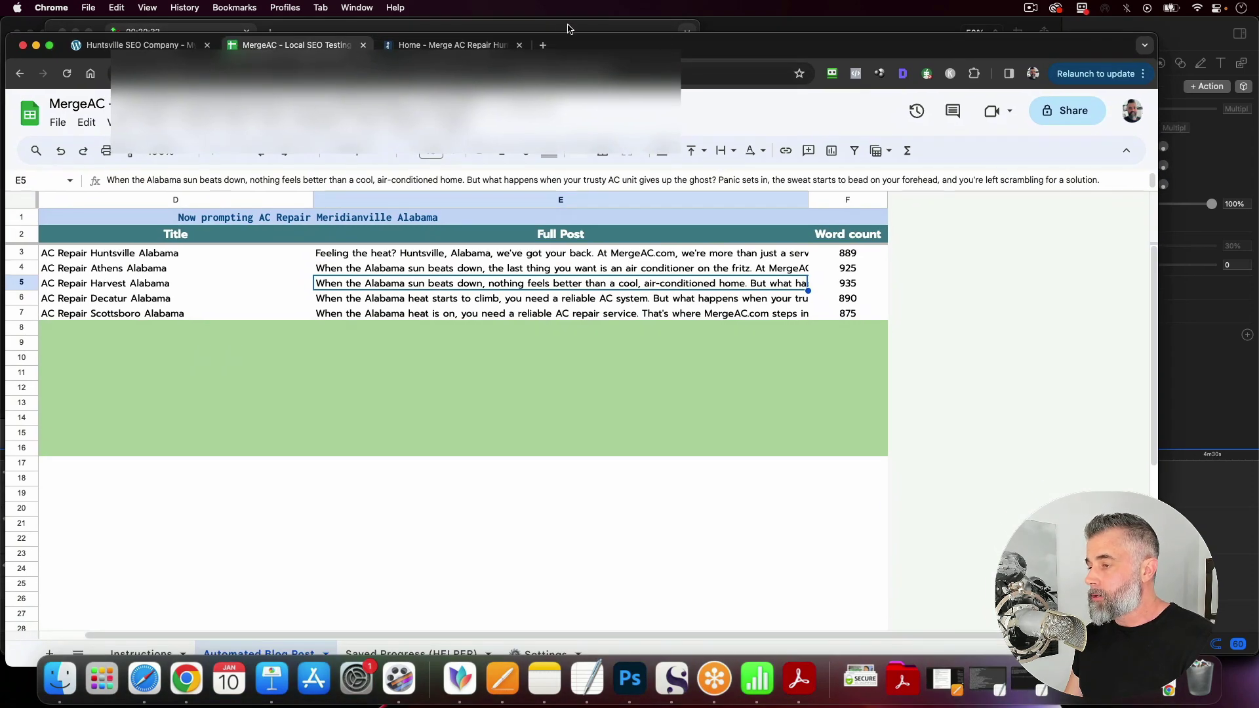
left_click_drag(566, 23, 1156, 13)
mouse_move(740, 25)
left_mouse_down()
mouse_move(676, 22)
mouse_move(716, 21)
left_mouse_up()
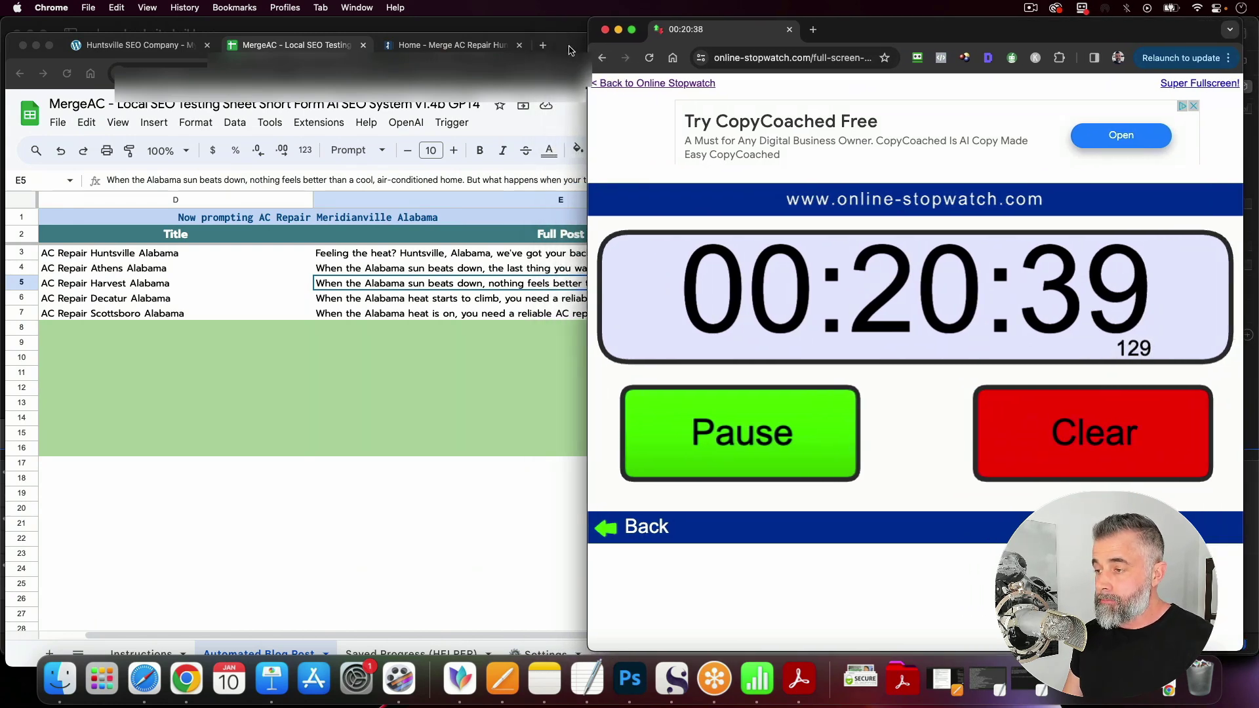
double_click(580, 28)
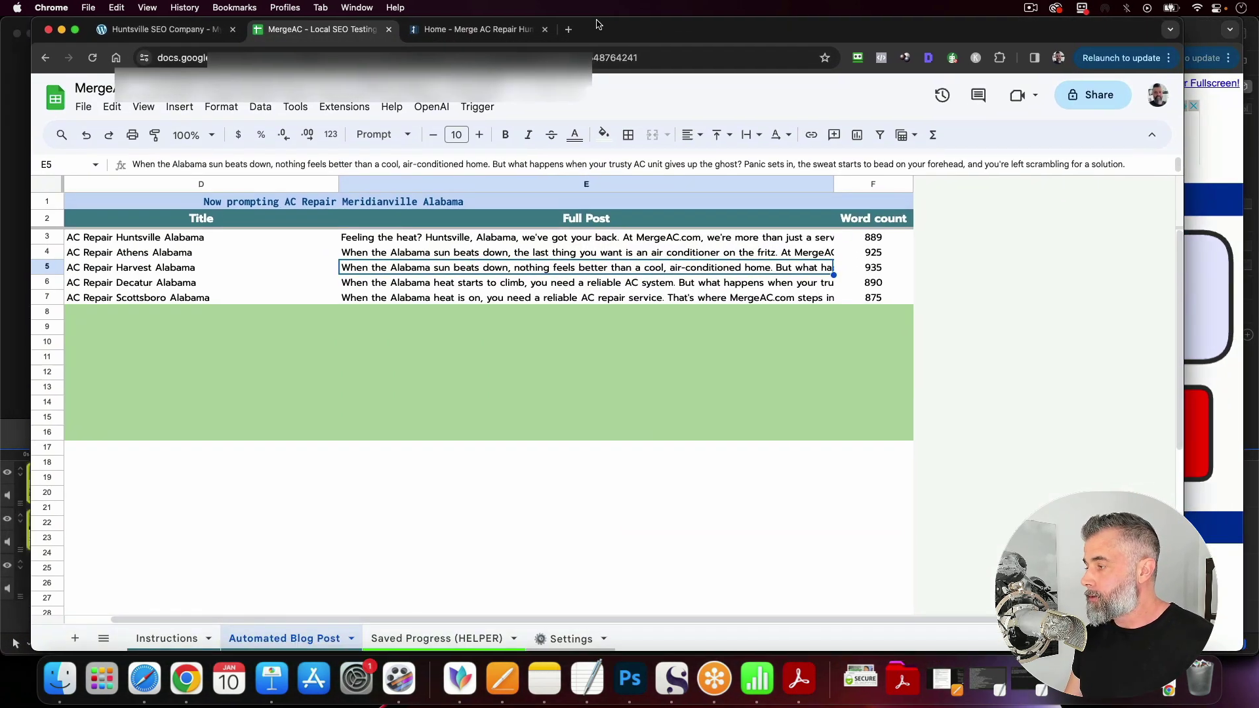
left_click_drag(595, 26, 590, 25)
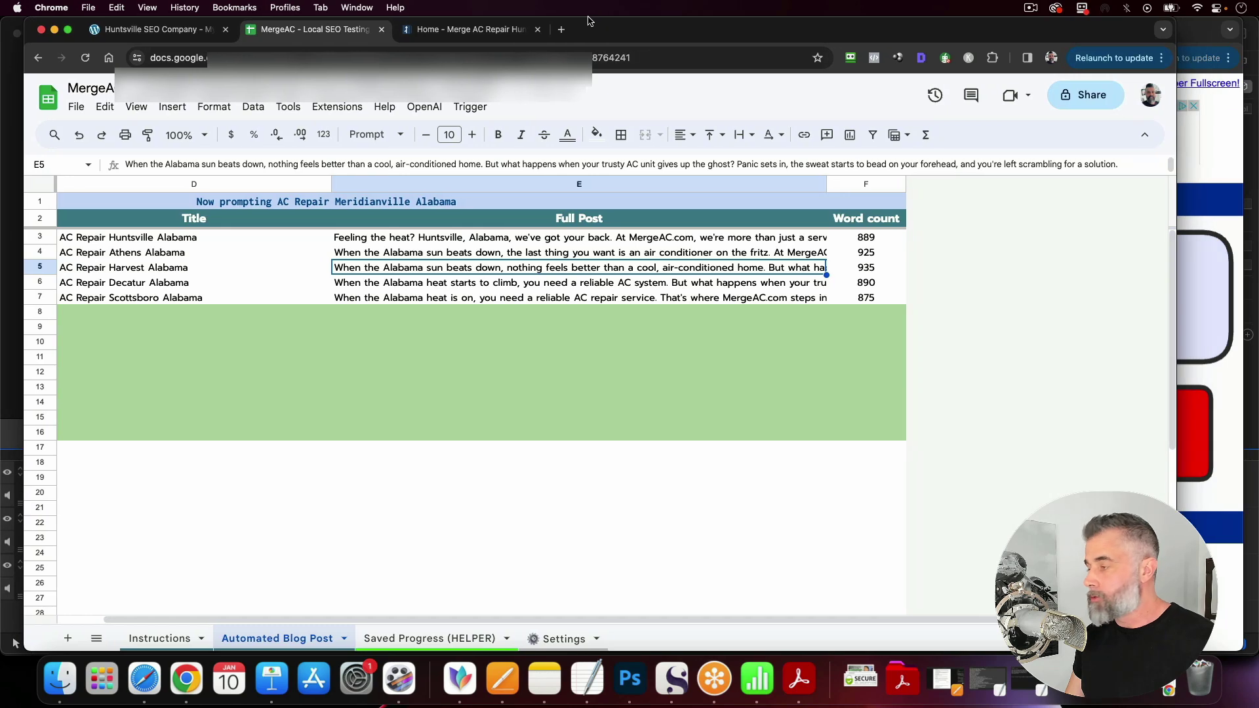
left_click(1186, 32)
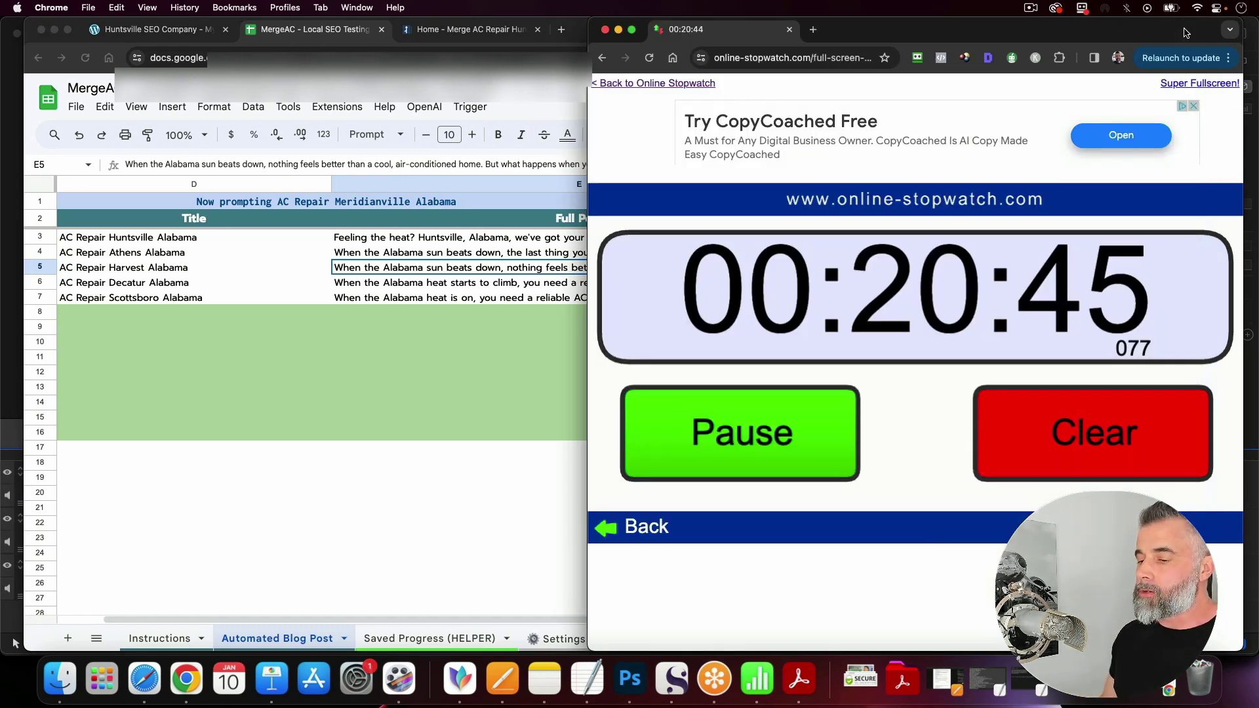
Step: Bring the sheet forward and scroll left to show the # and Keyword columns
left_click(282, 577)
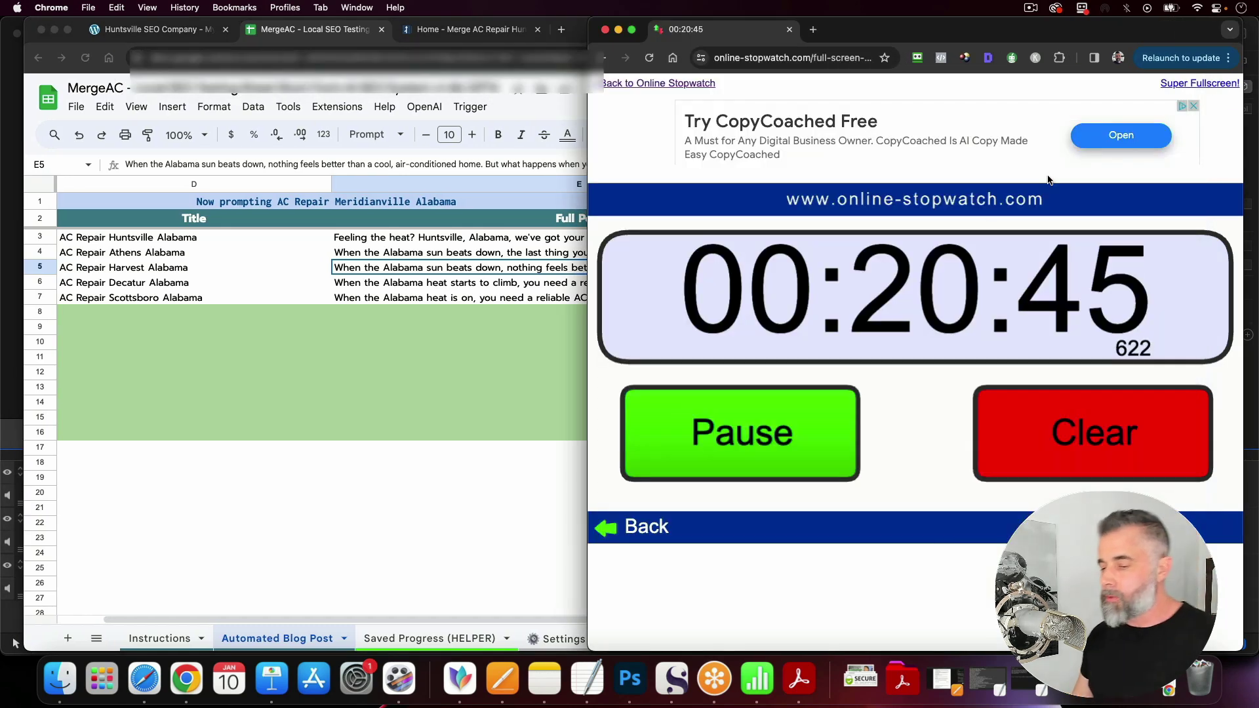
left_click(256, 623)
scroll(210, 616, "left", 5)
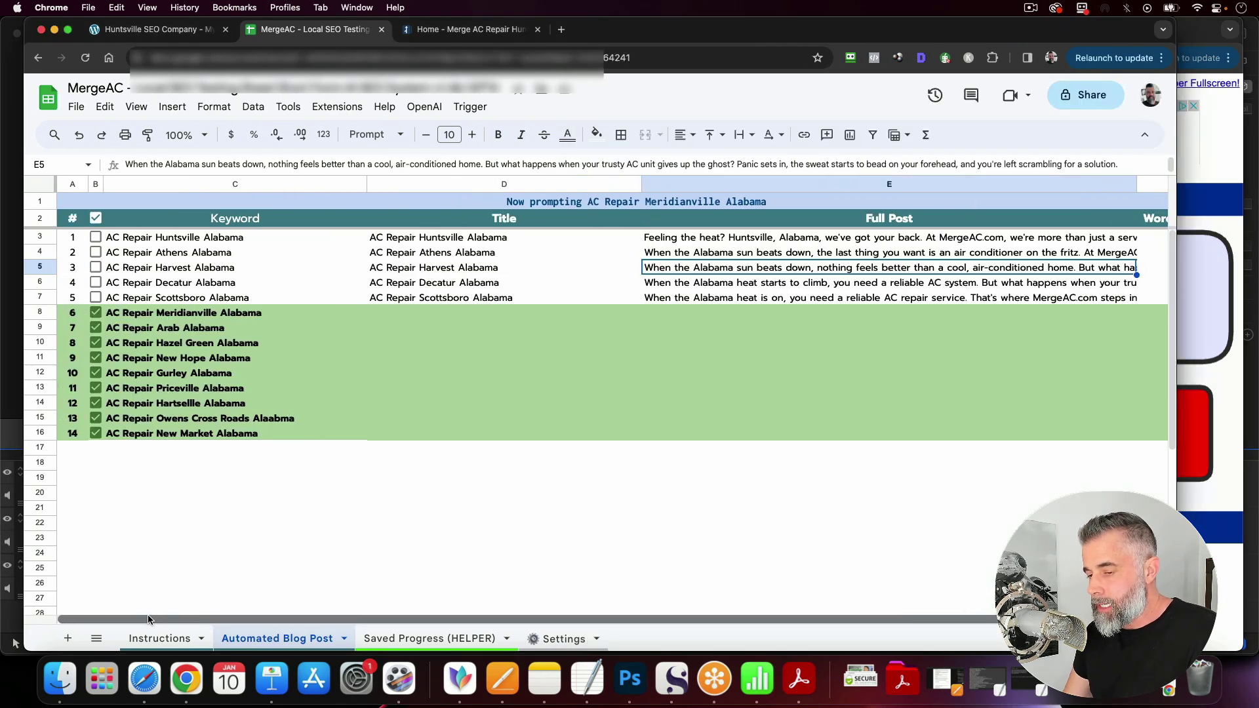
left_click(1234, 177)
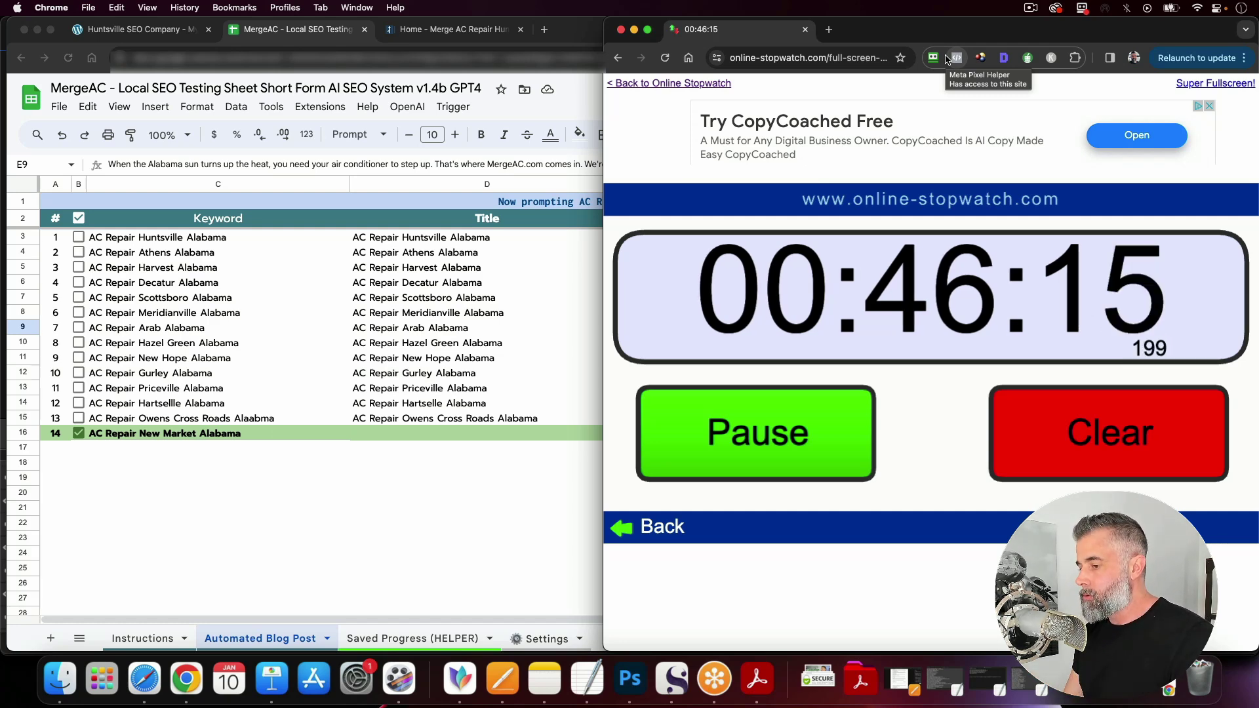
Step: Slide the stopwatch window aside to uncover the Full Post column E
mouse_move(946, 40)
left_mouse_down()
mouse_move(921, 242)
mouse_move(941, 202)
mouse_move(968, 59)
mouse_move(953, 52)
left_mouse_up()
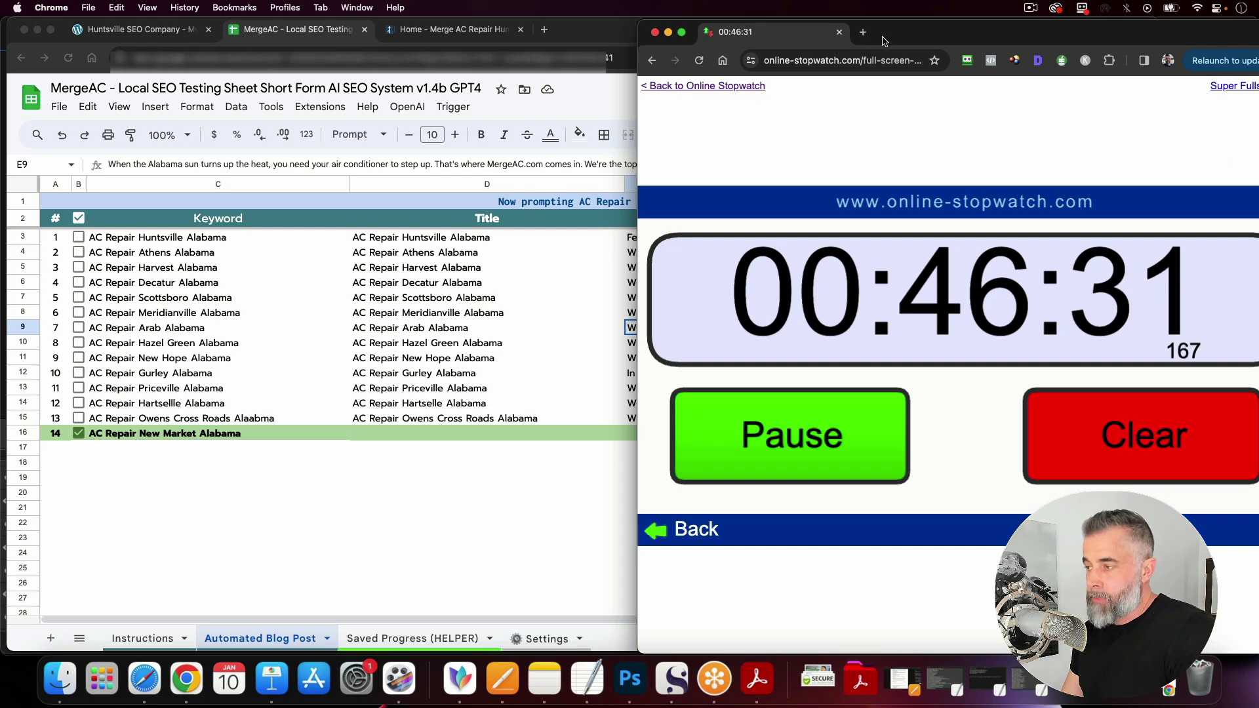
left_click_drag(905, 37, 899, 37)
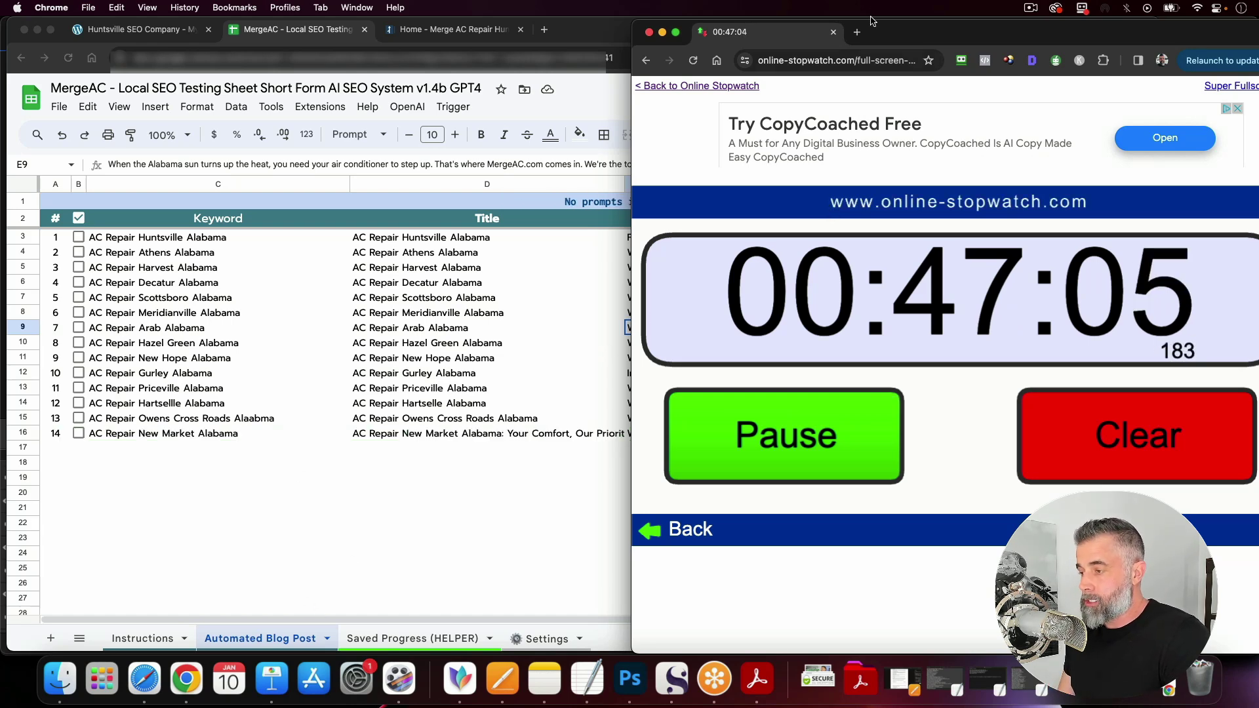
left_click_drag(936, 35, 902, 21)
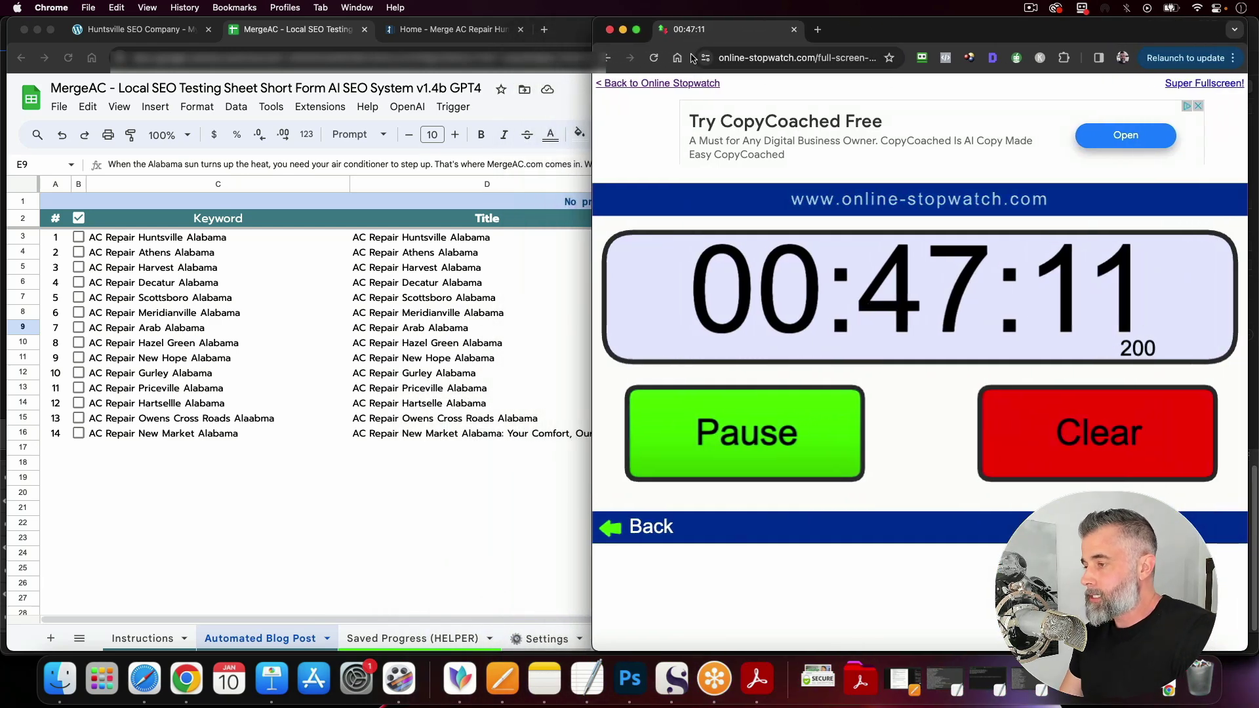
left_click_drag(933, 39, 1220, 47)
double_click(738, 35)
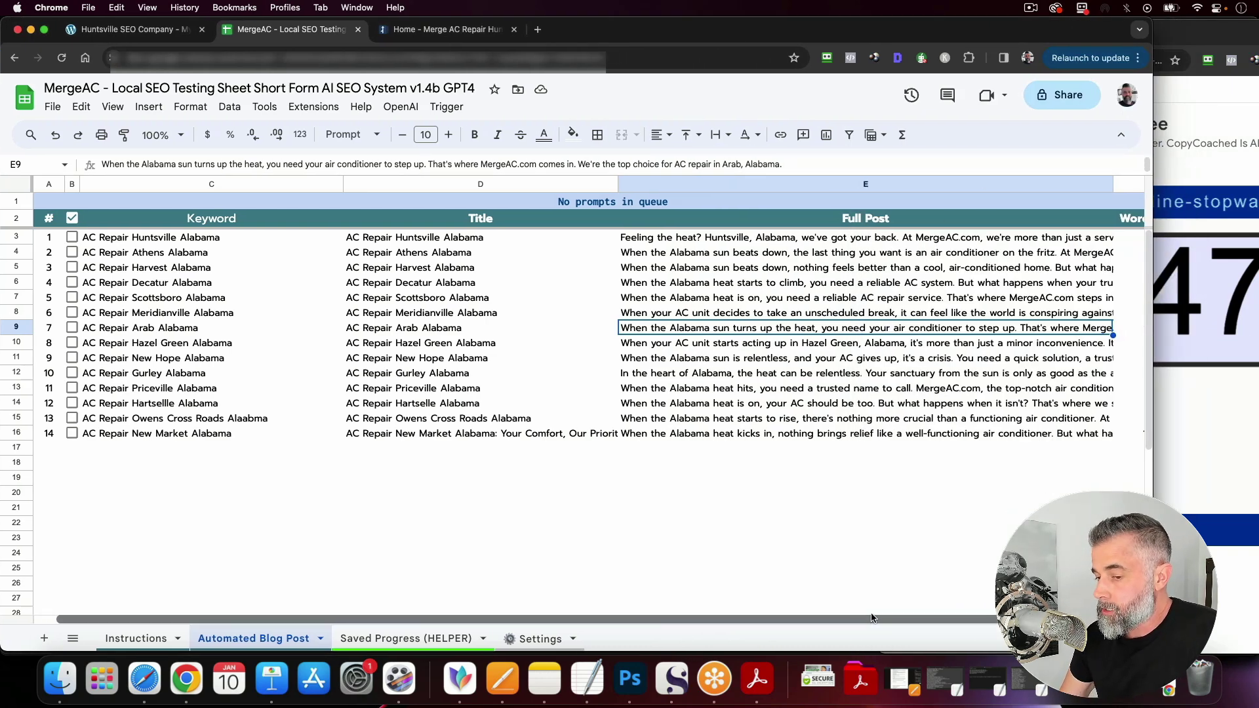
left_click_drag(876, 620, 936, 608)
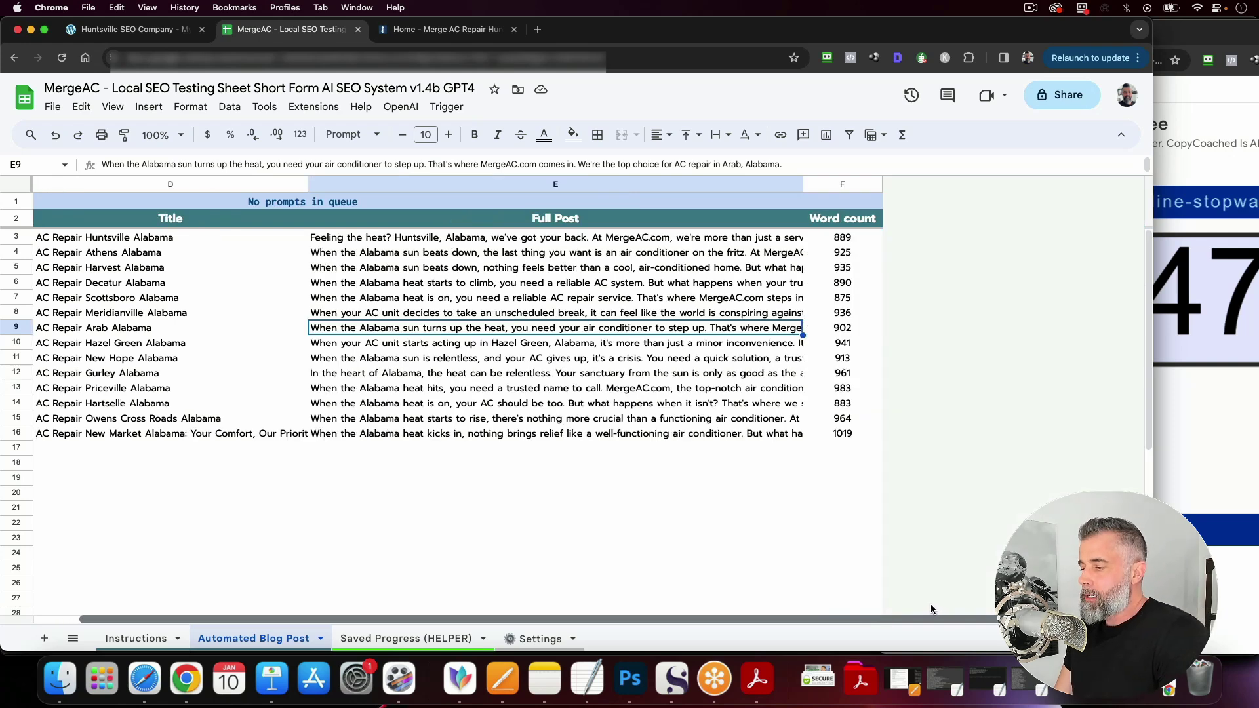
left_click_drag(930, 610, 889, 611)
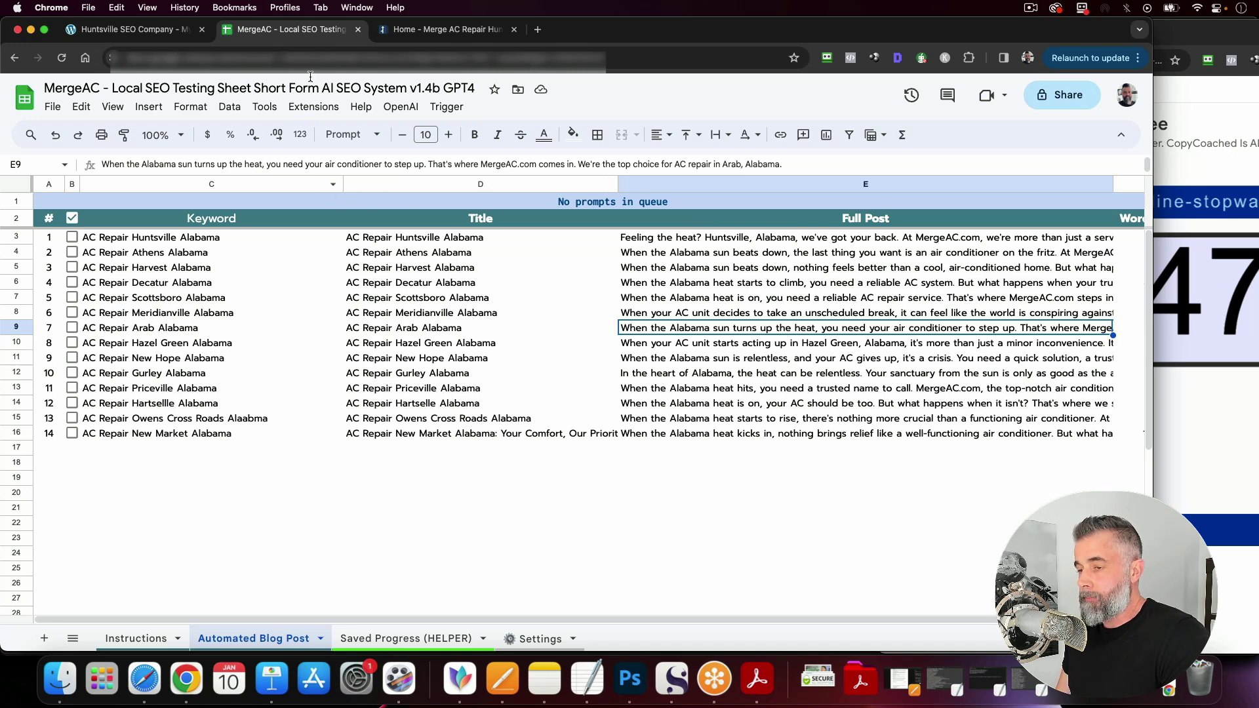
Step: Go from the site to the WordPress dashboard and open All Import > New Import
left_click(437, 30)
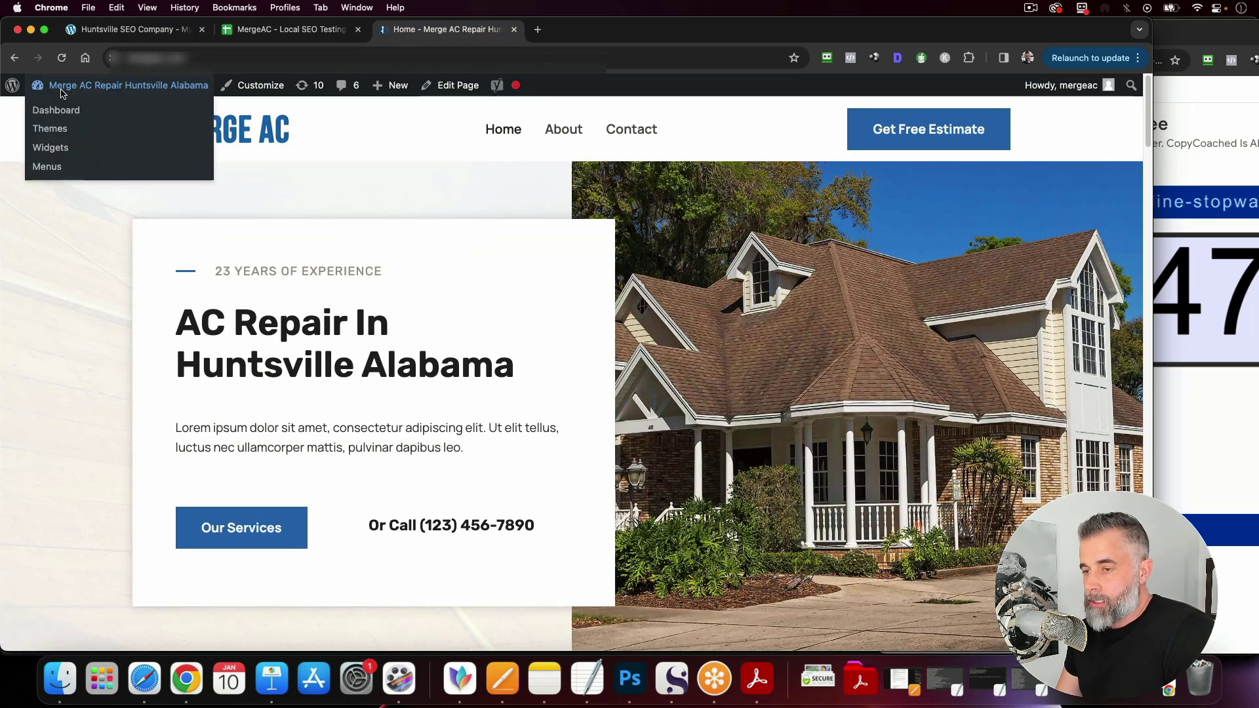
left_click(60, 107)
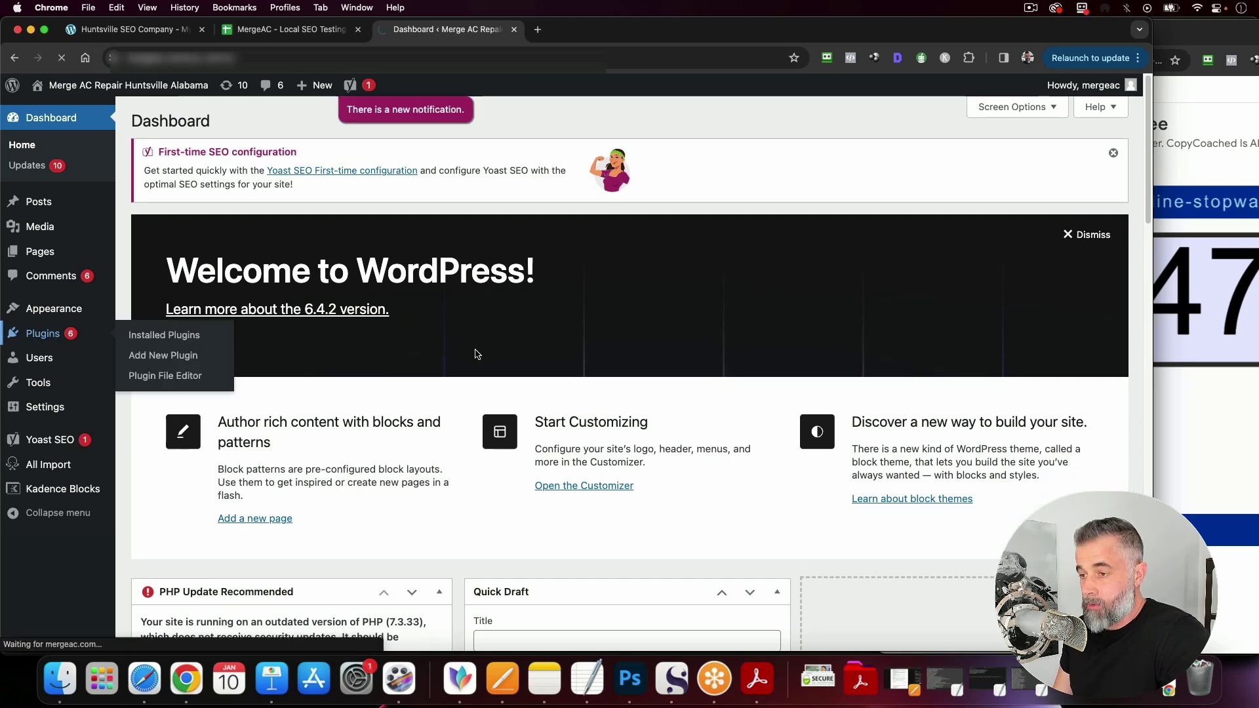
scroll(372, 349, "down", 3)
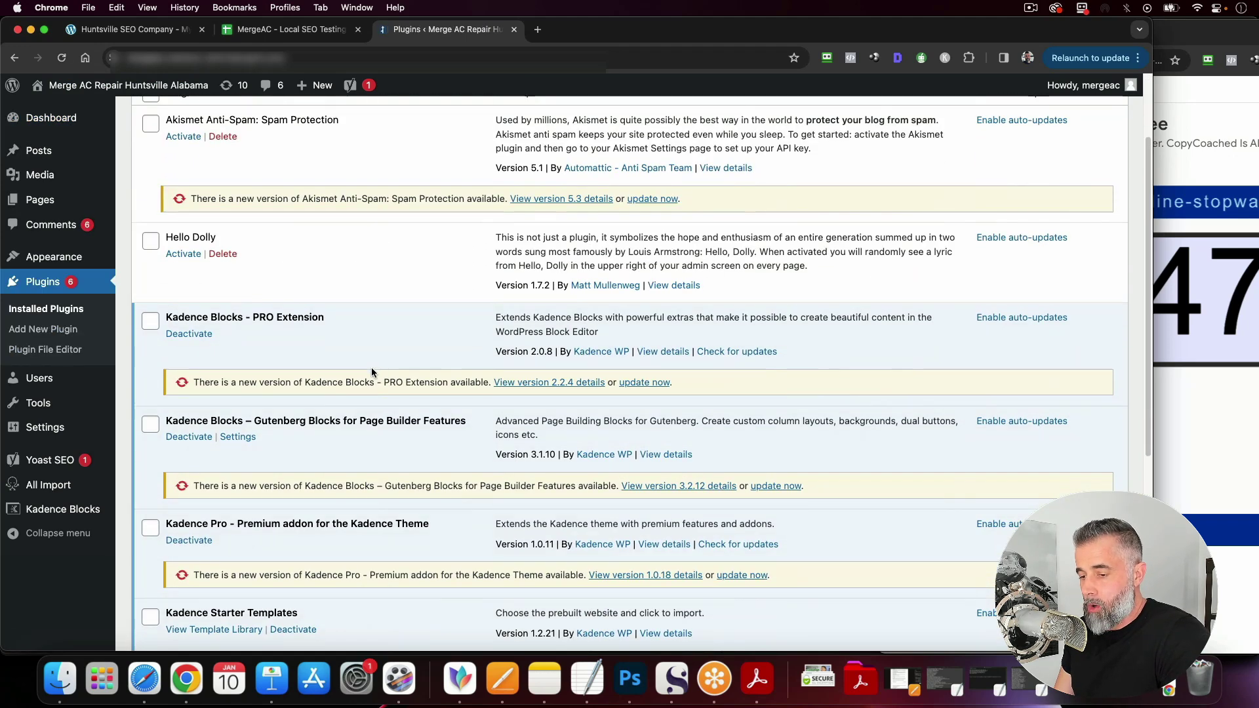
scroll(373, 373, "down", 9)
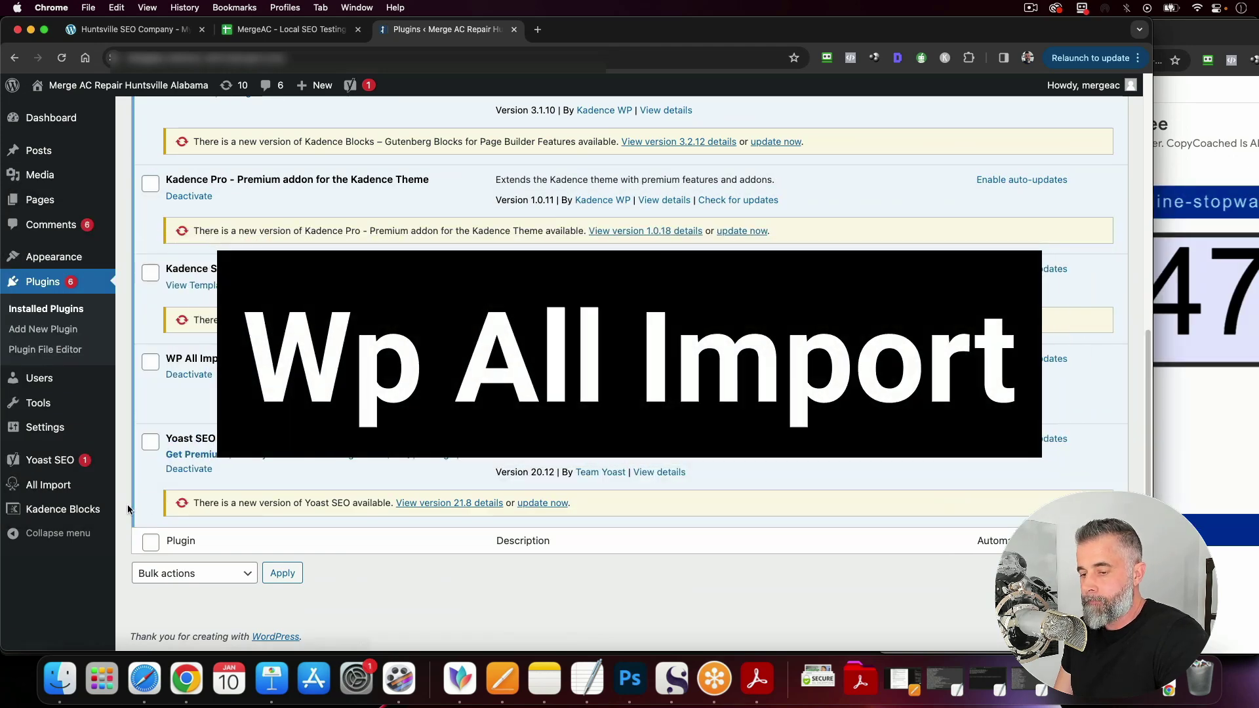
mouse_move(59, 486)
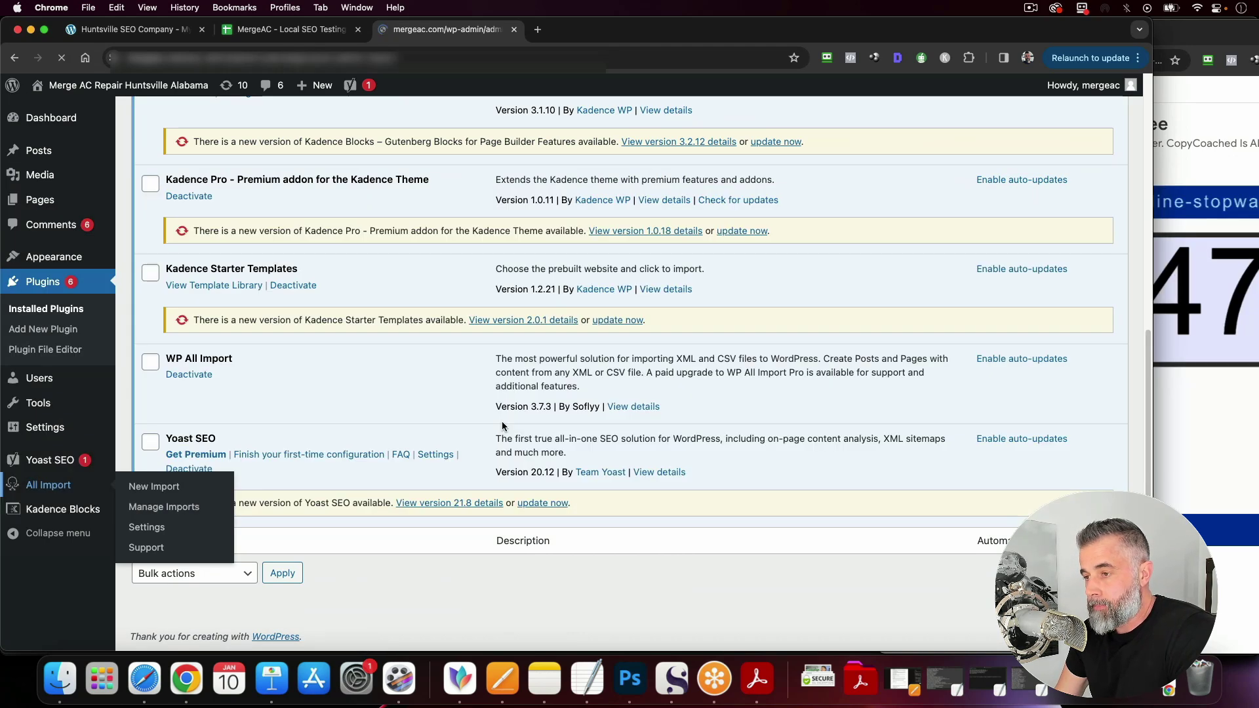
left_click(57, 488)
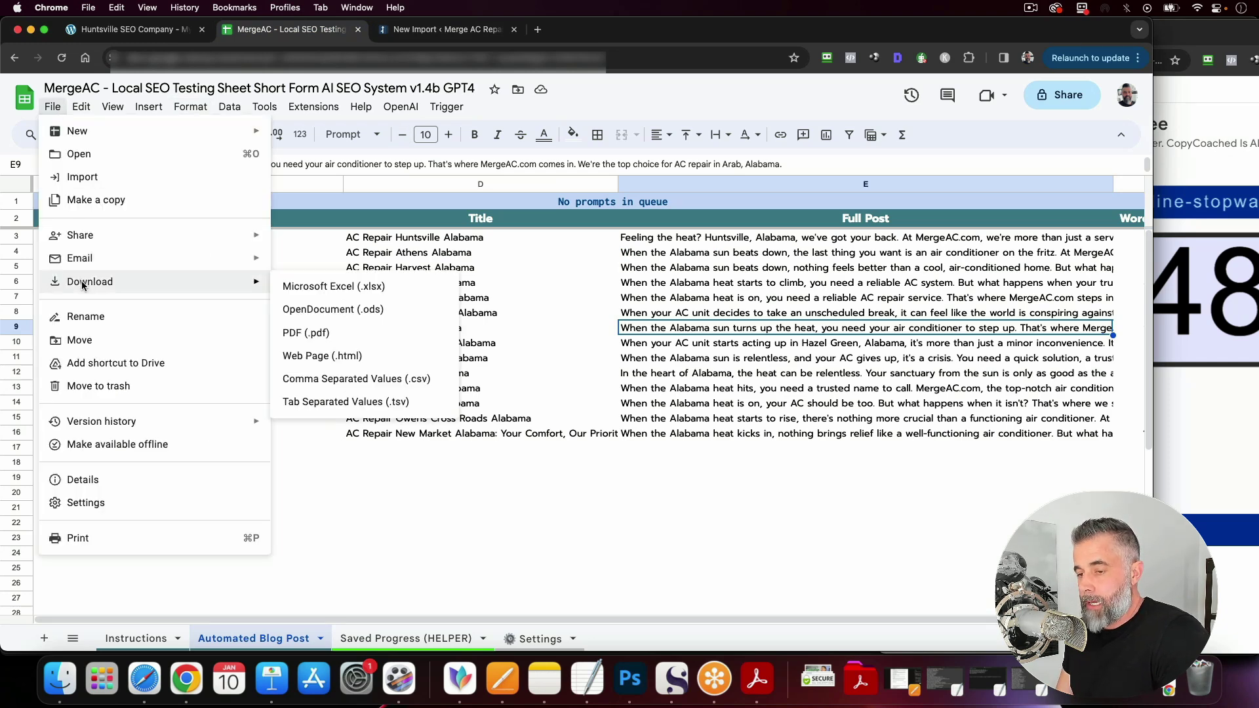
Step: Download the Automated Blog Post tab as Comma Separated Values (.csv), 82.8 KB
mouse_move(190, 282)
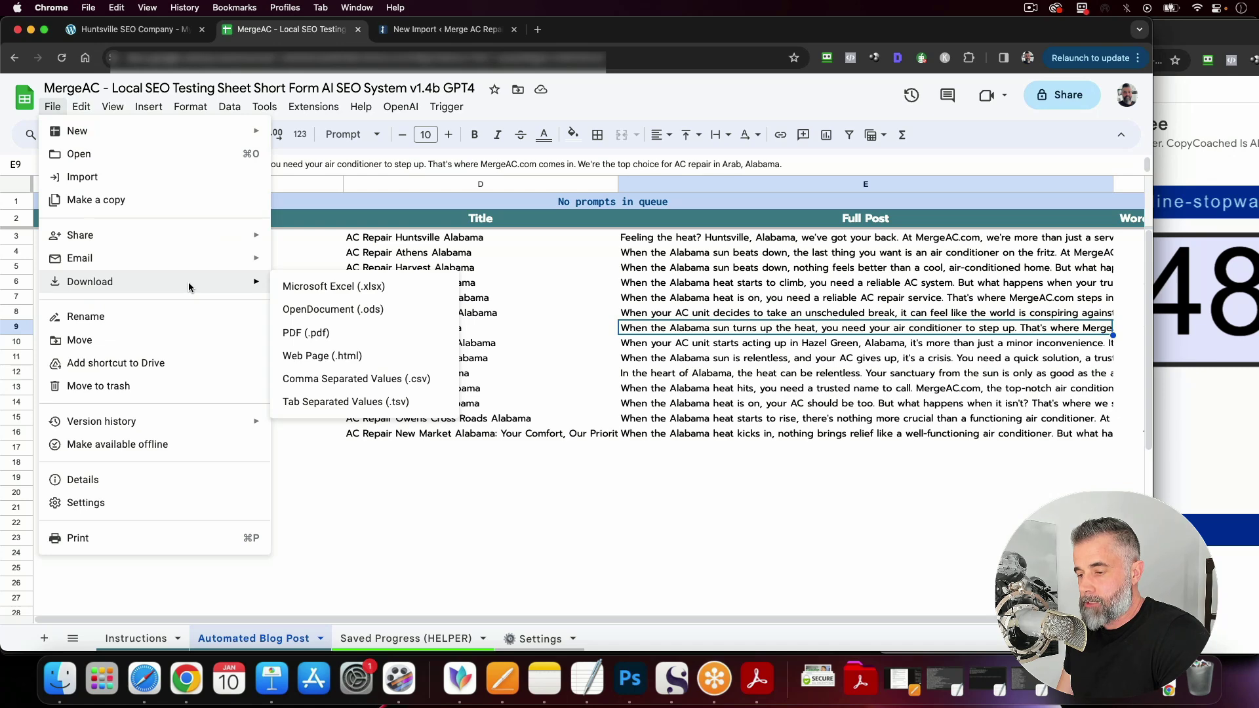
left_click(313, 380)
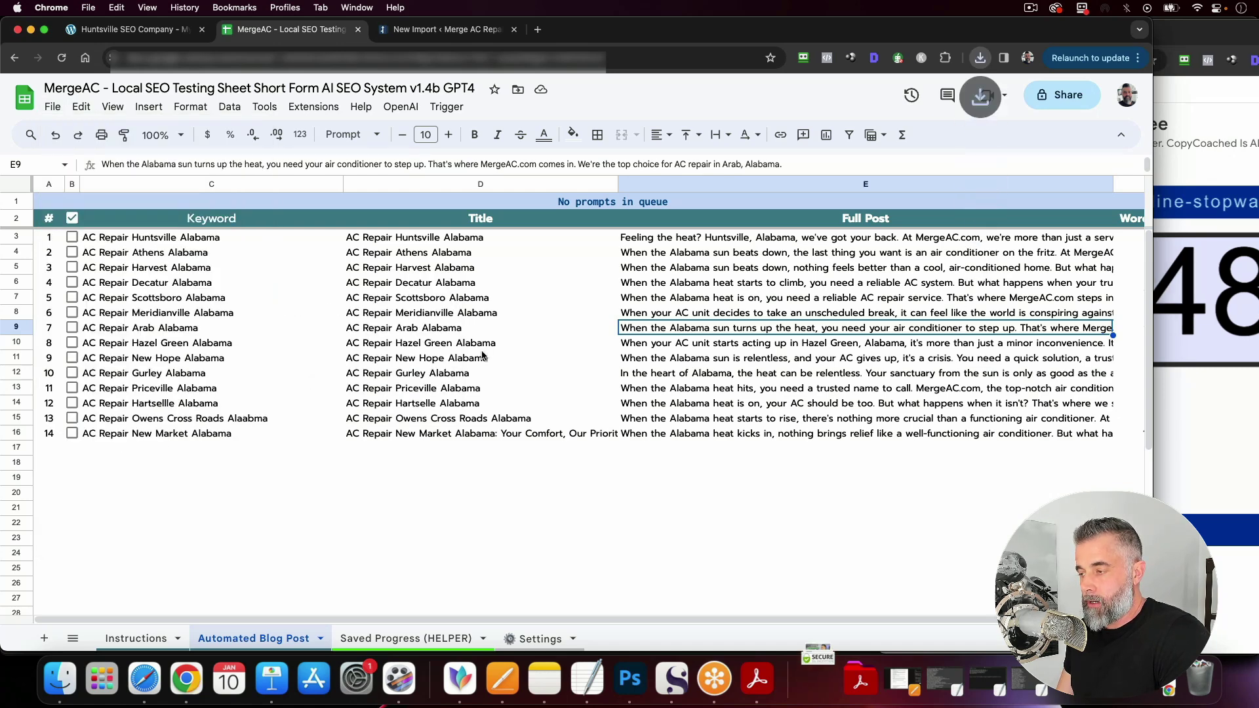
mouse_move(885, 98)
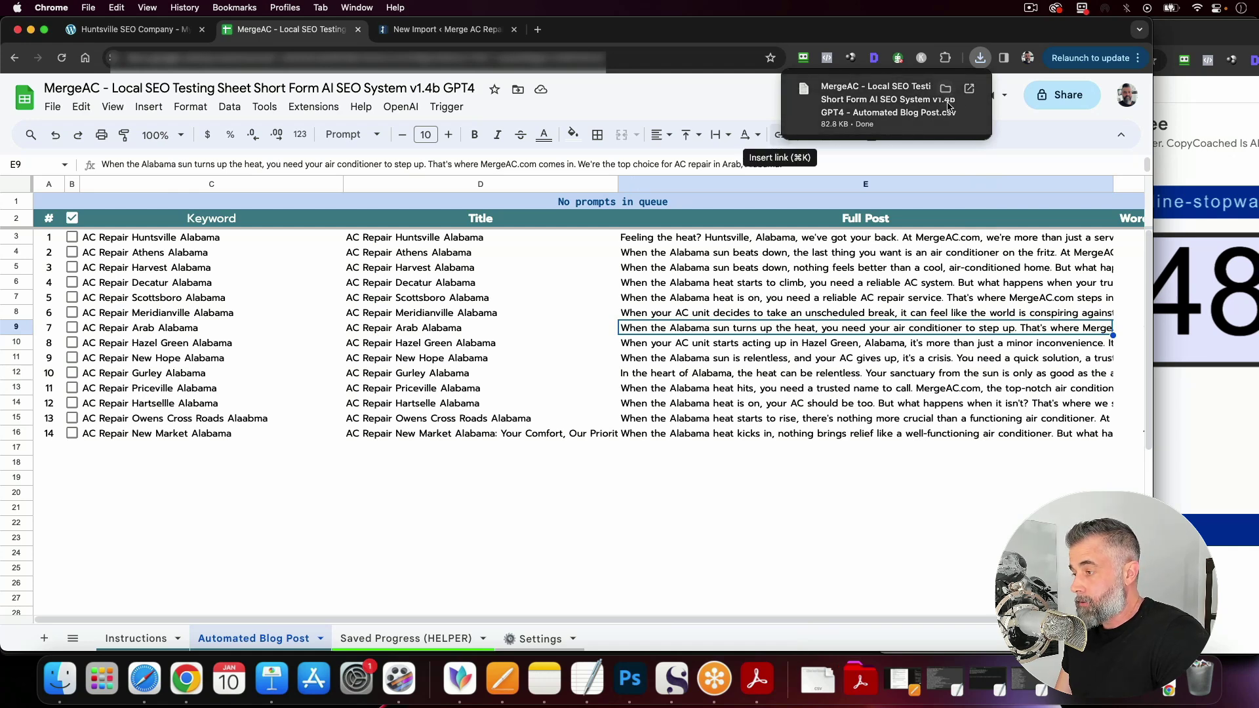
Step: Upload the exported CSV from the Downloads folder into the new WP All Import import
left_click(447, 30)
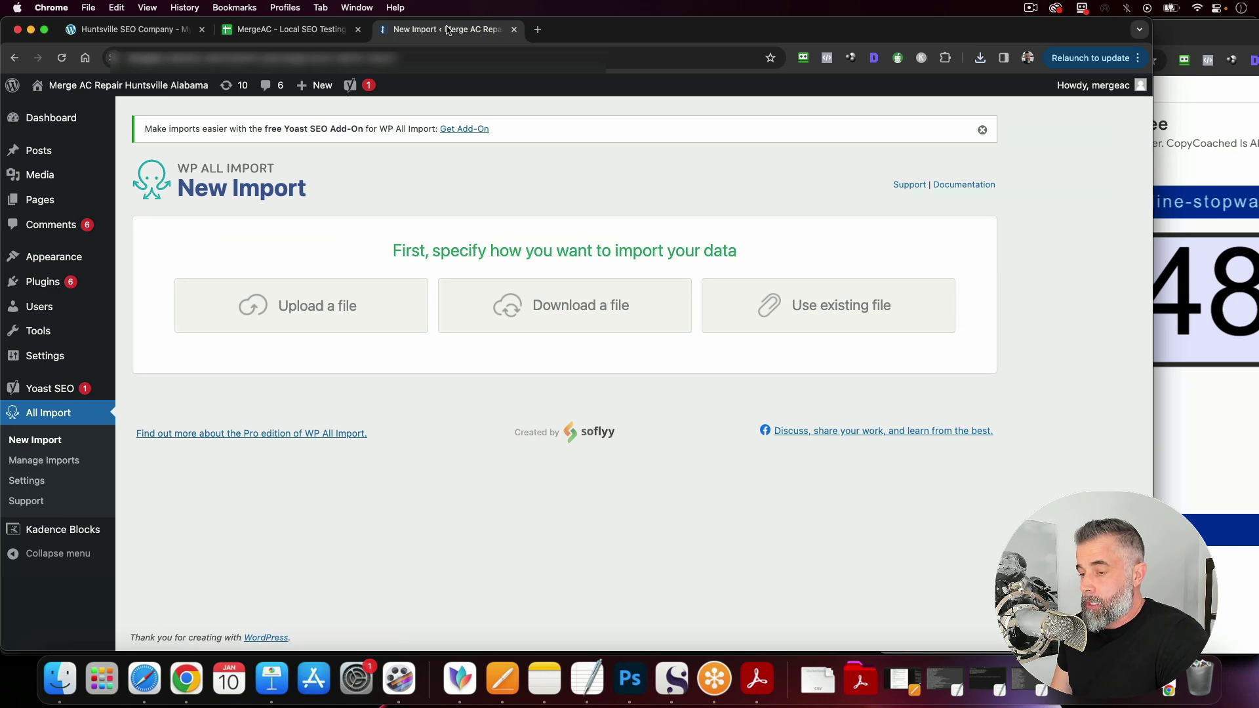
left_click(303, 300)
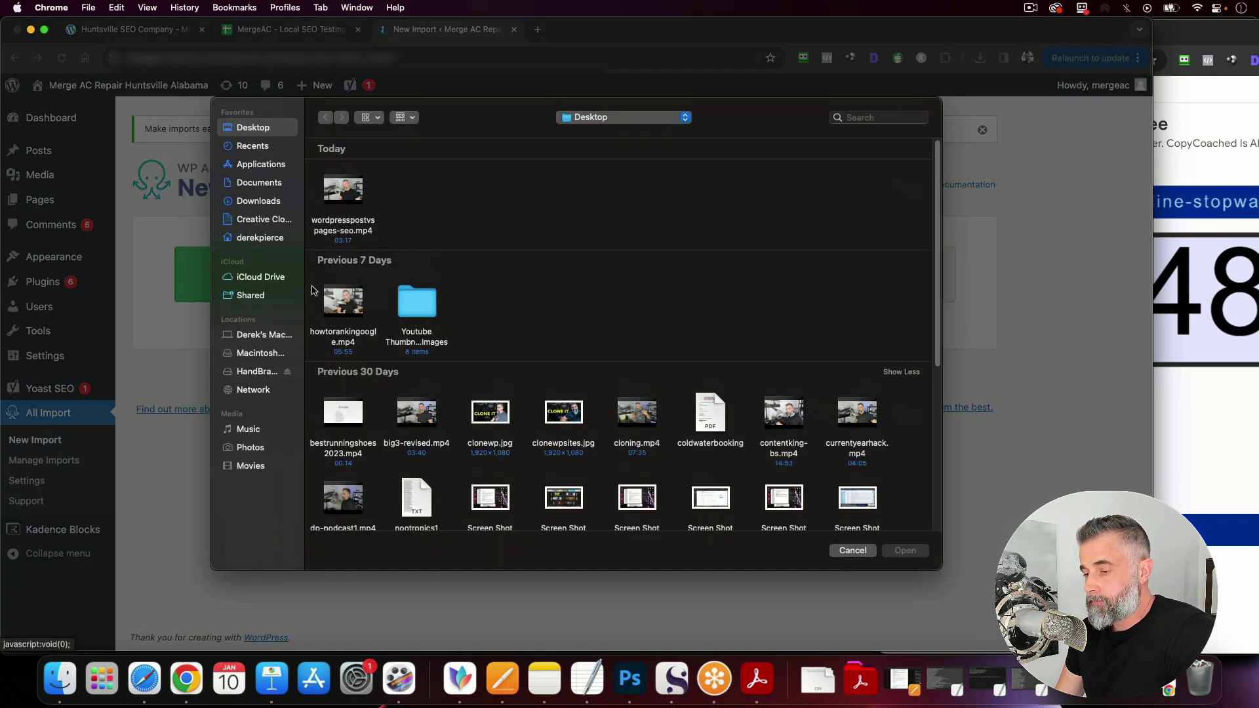
left_click(256, 201)
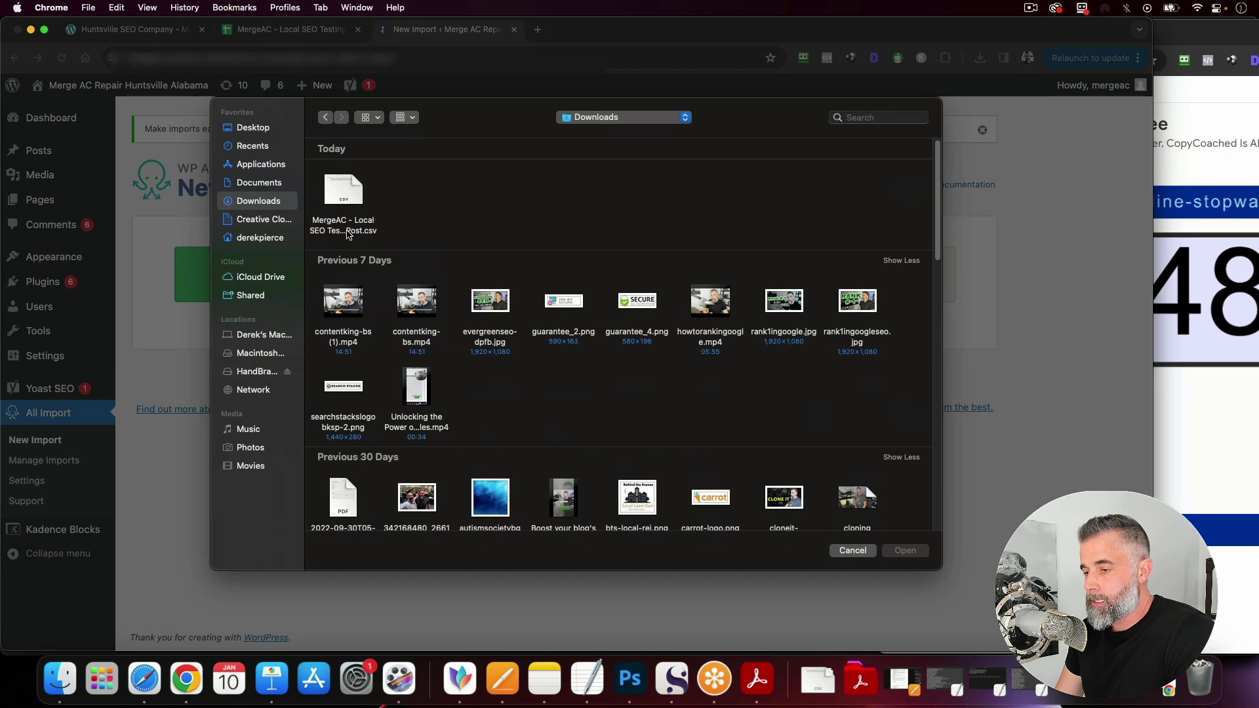
double_click(347, 232)
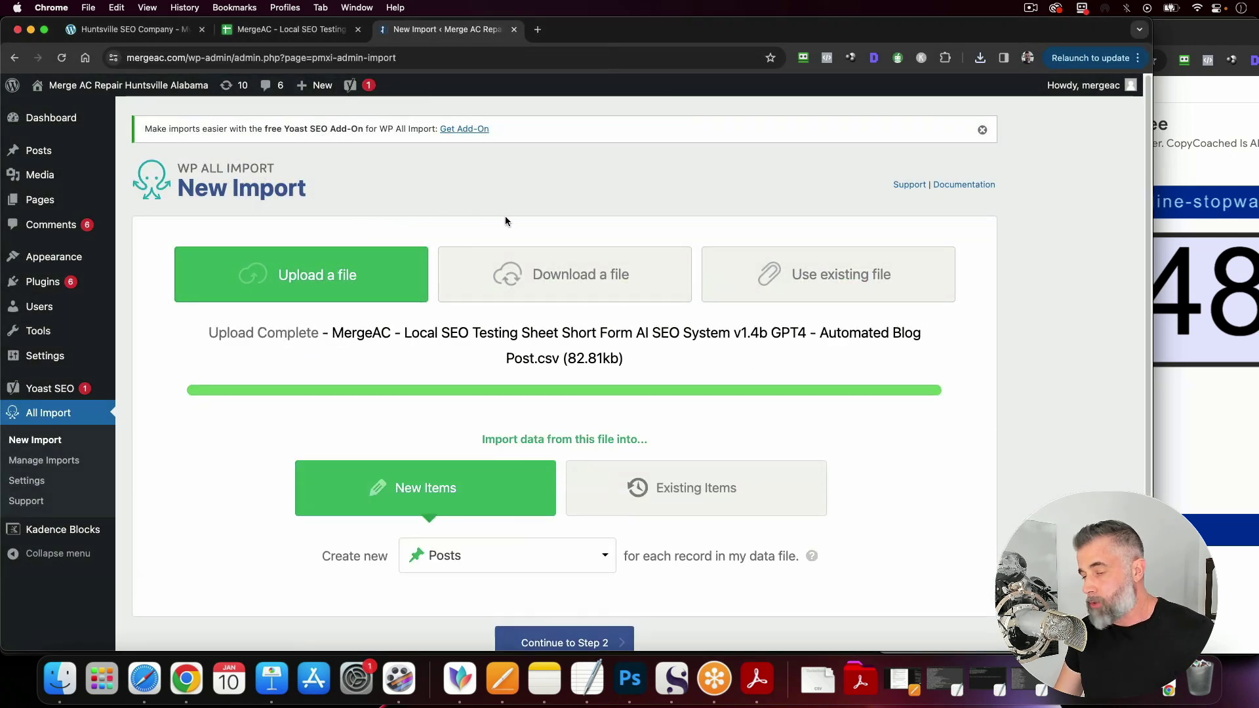
scroll(510, 219, "down", 5)
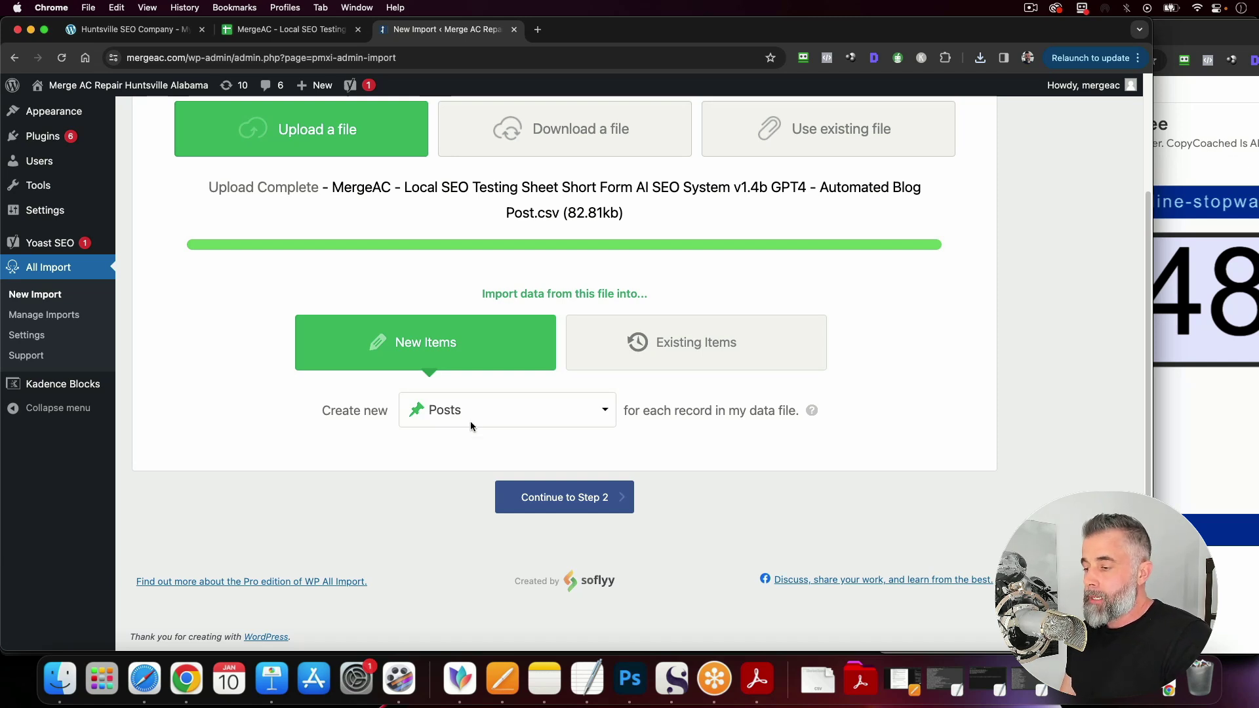
Step: Set Create new to Pages and continue to review the 41 imported rows
left_click(455, 412)
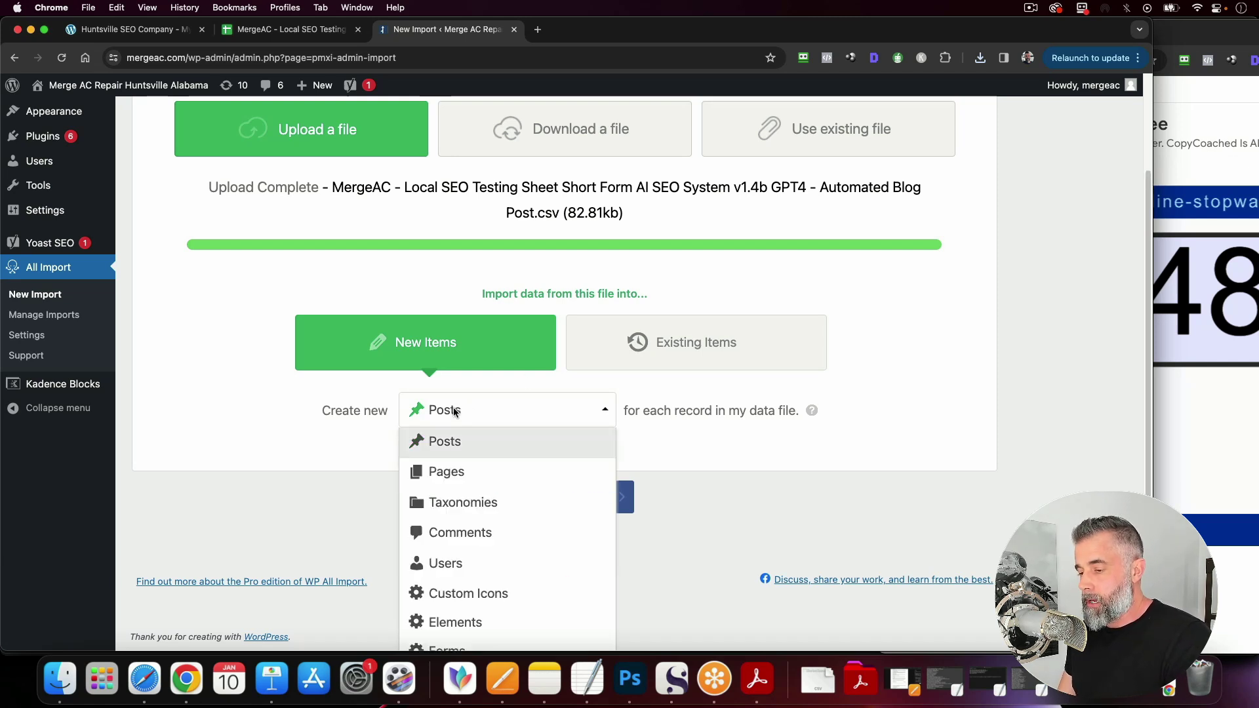
left_click(457, 473)
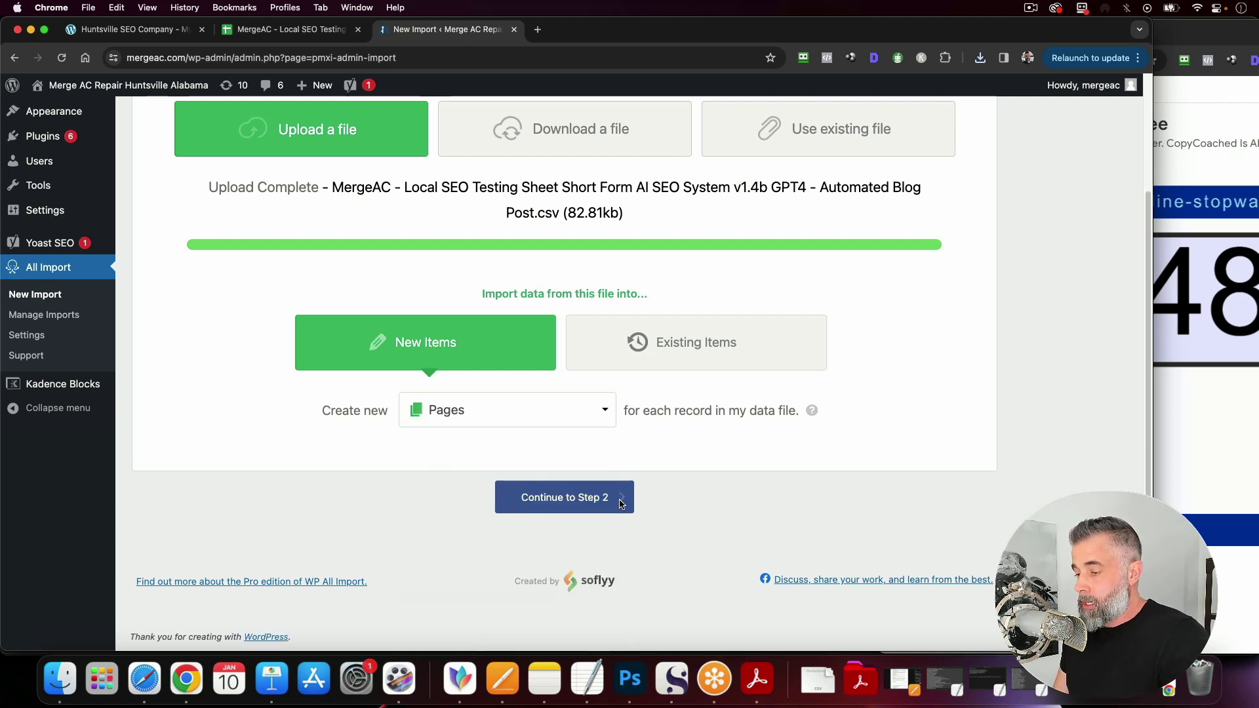
left_click(583, 502)
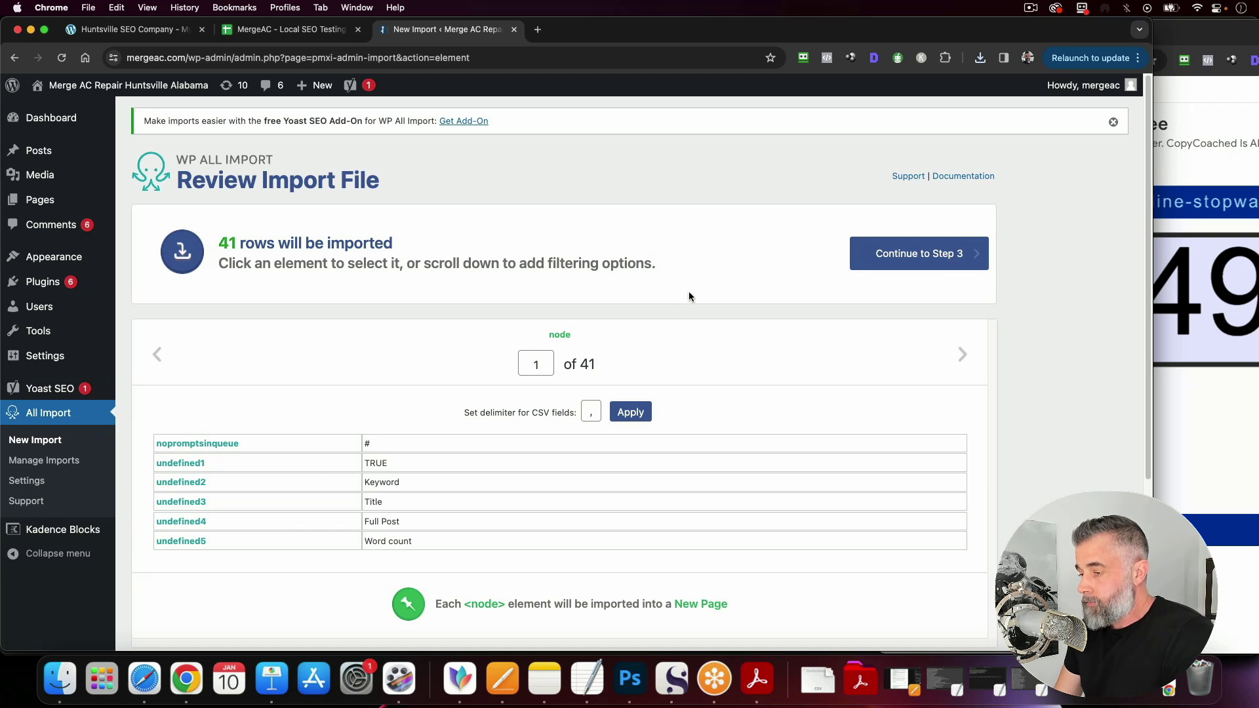
scroll(367, 296, "down", 1)
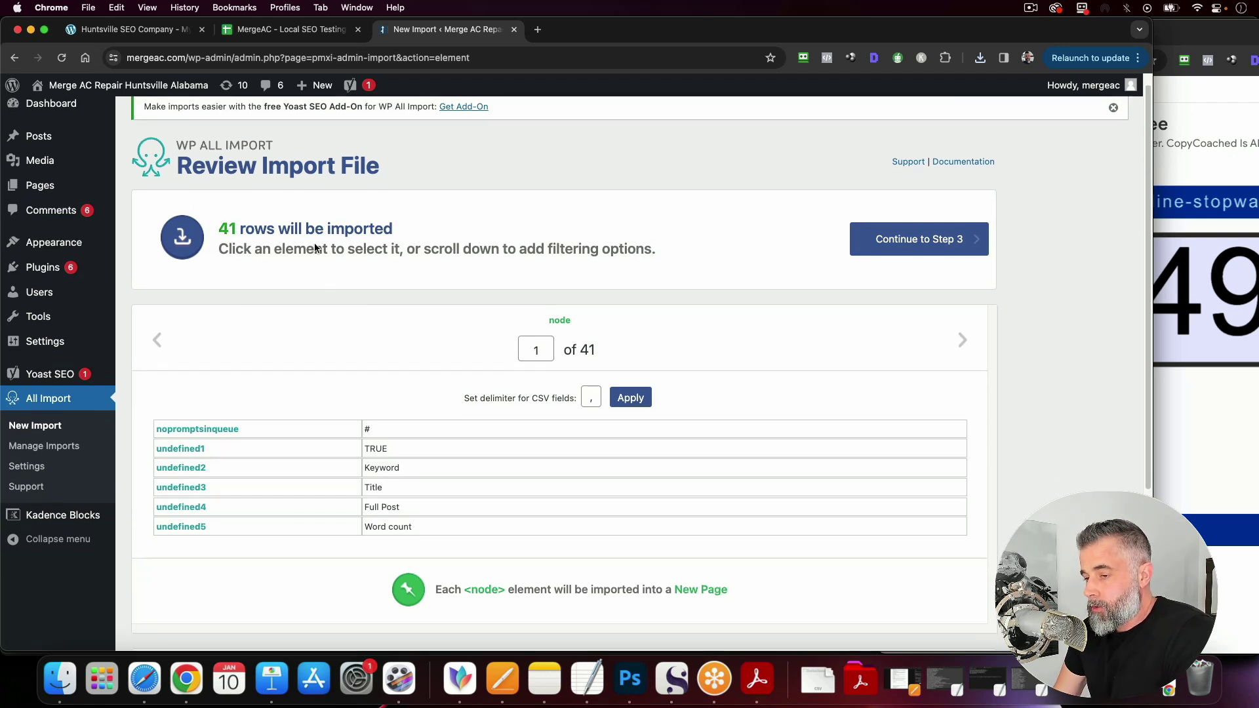
scroll(348, 303, "down", 4)
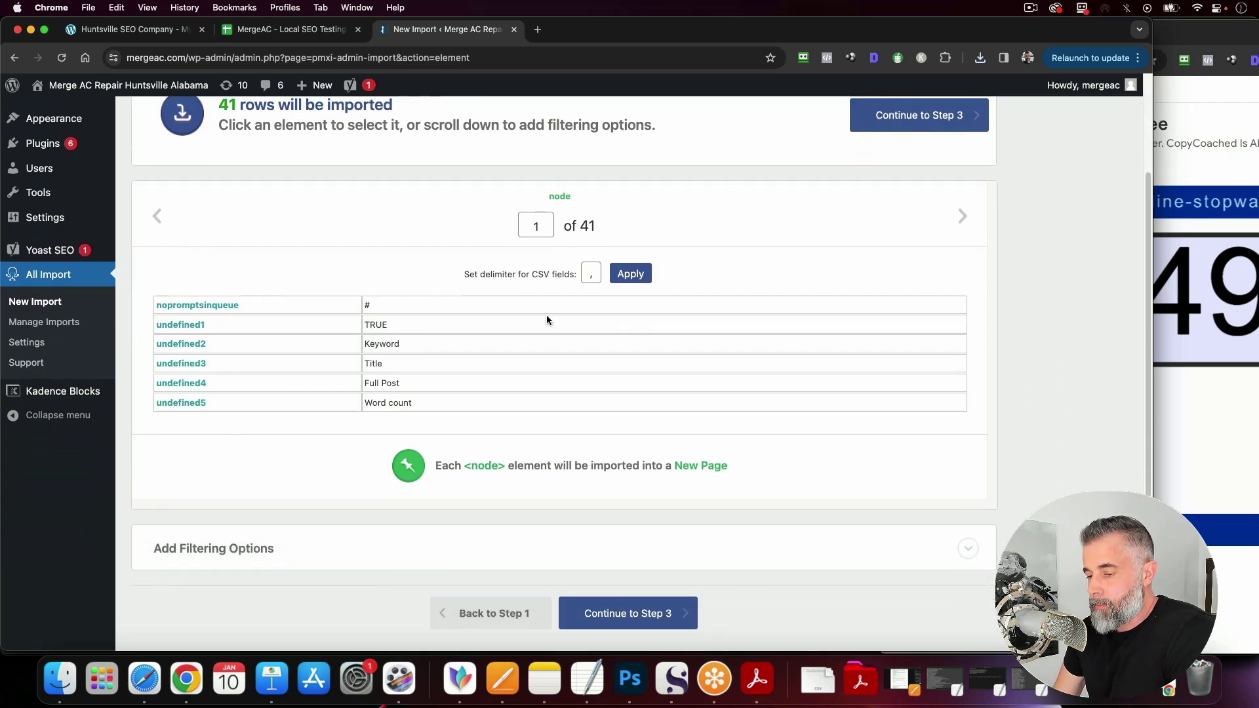
scroll(646, 328, "down", 3)
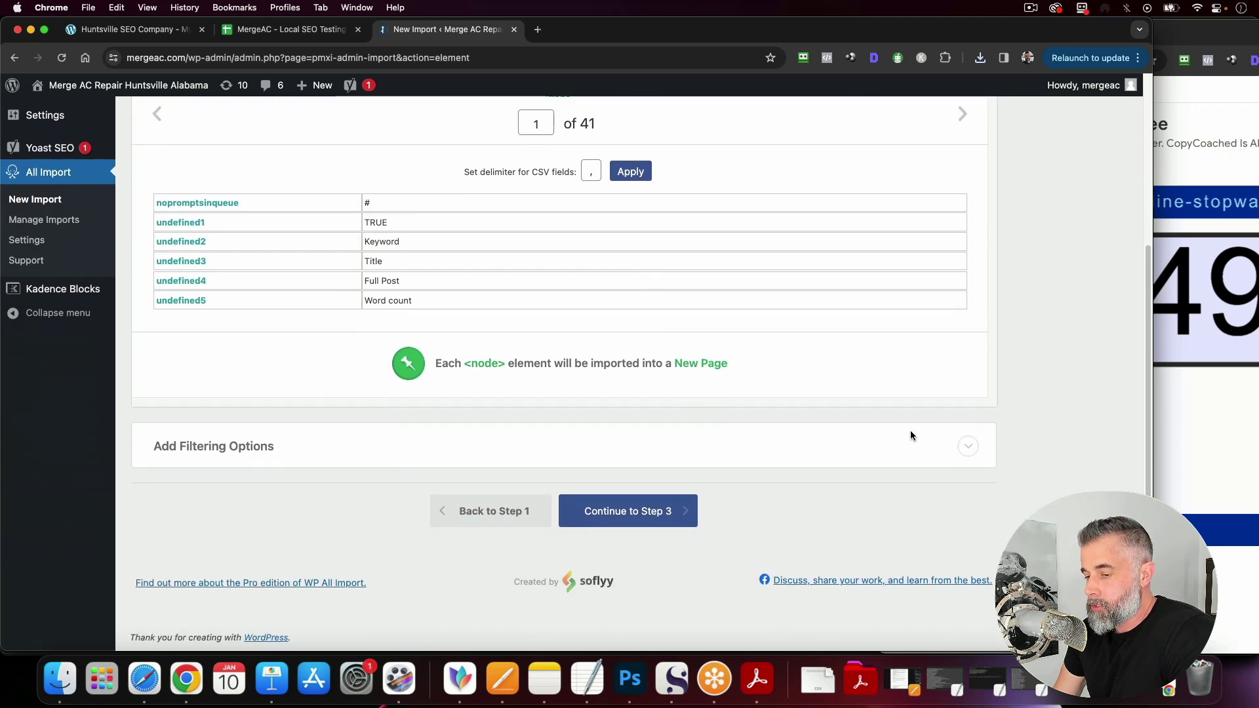
Step: Map the Title column (undefined3) into the page title field
left_click(630, 513)
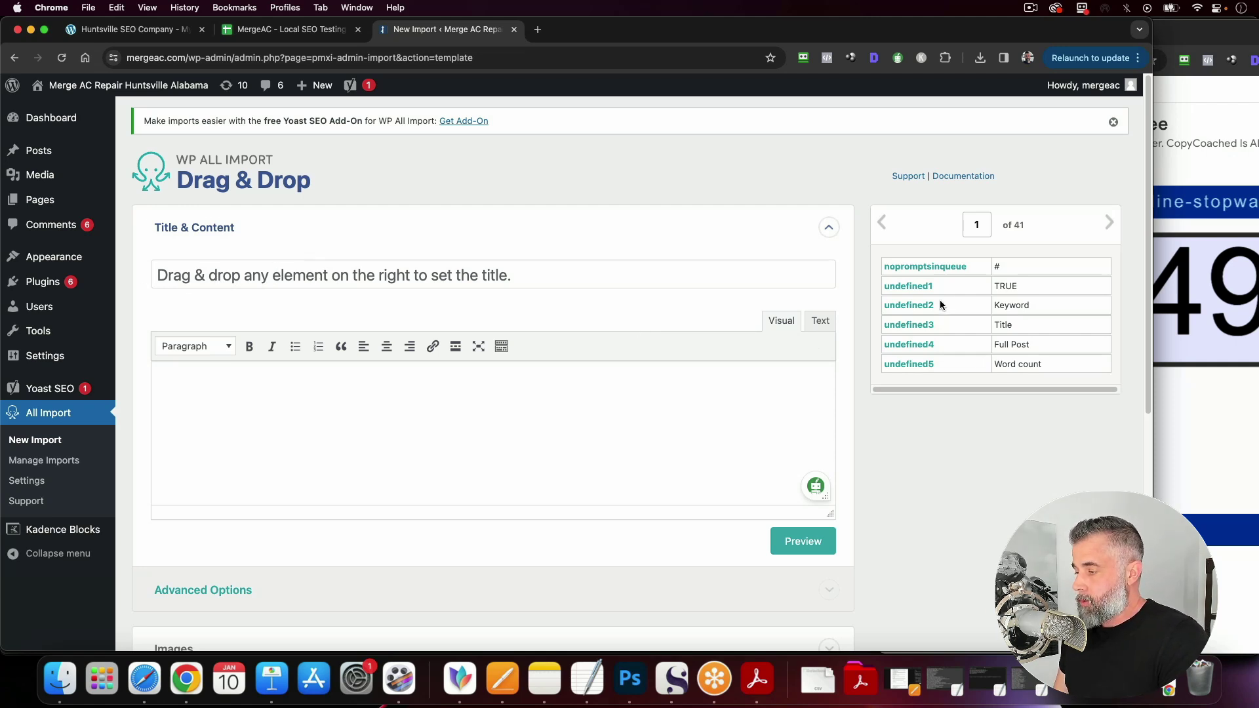
double_click(1003, 325)
left_click_drag(917, 326, 272, 276)
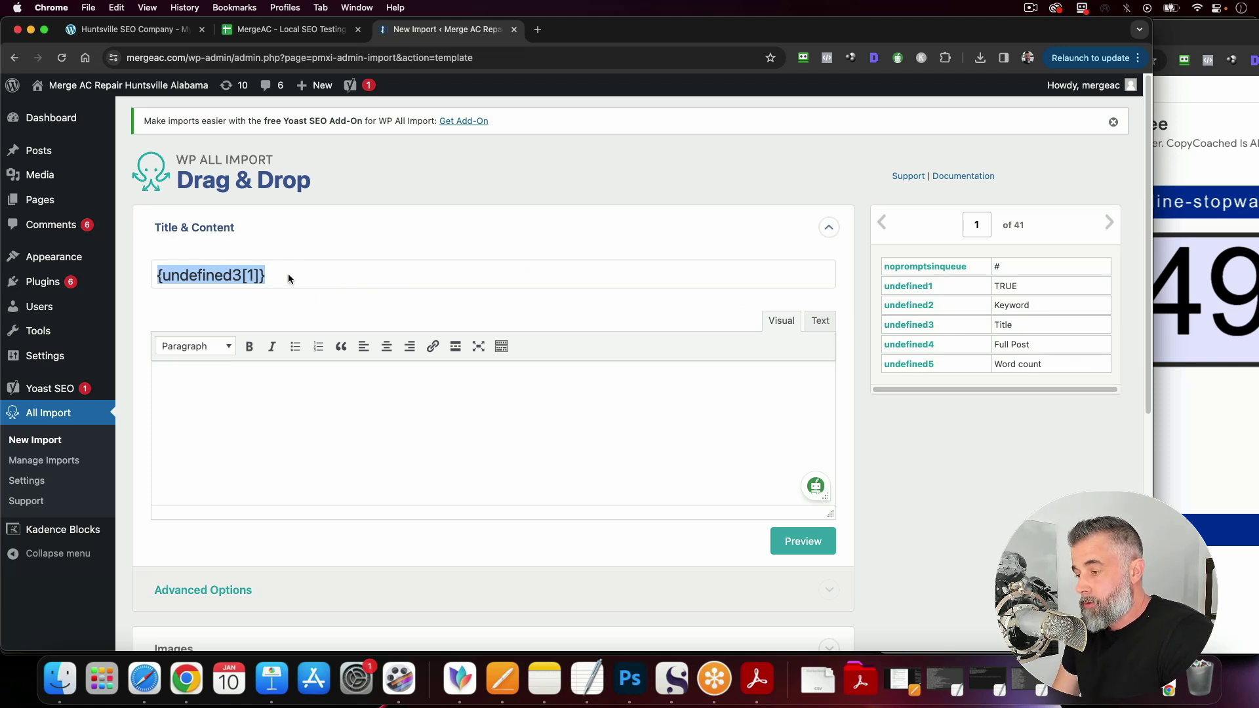
Step: Switch the content editor to Text and drag Full Post (undefined4) into the content box
left_click(289, 389)
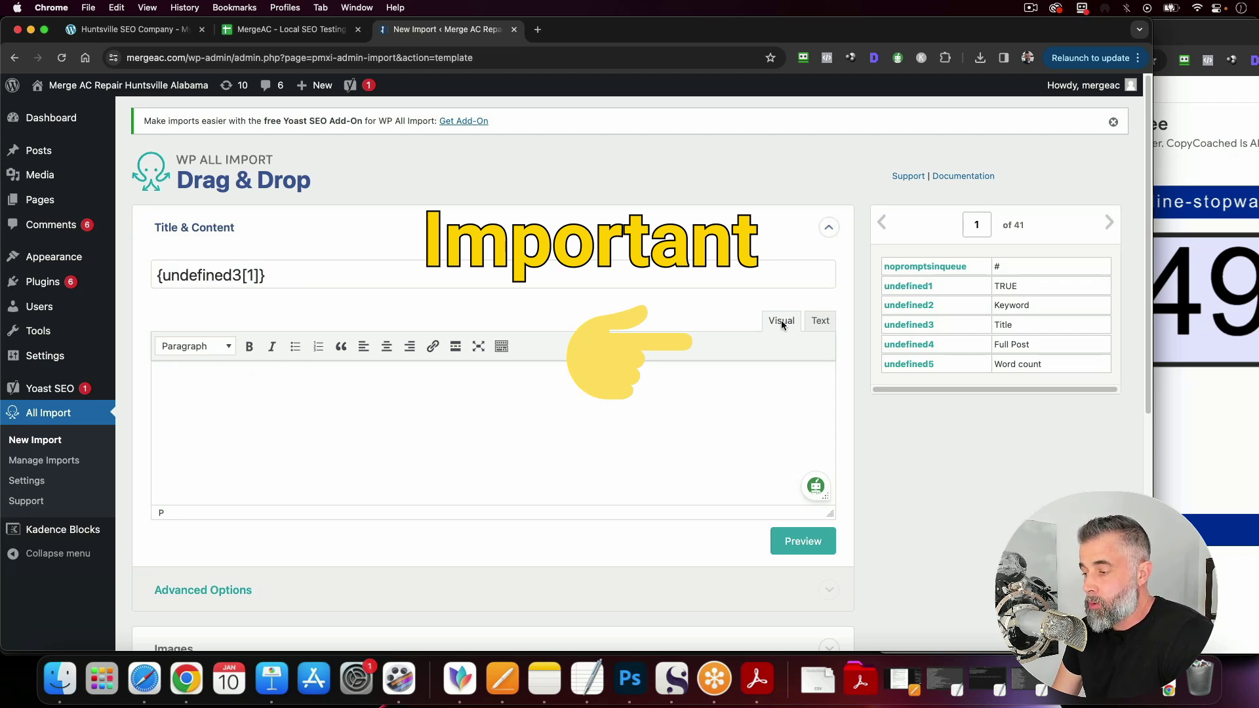
left_click(821, 322)
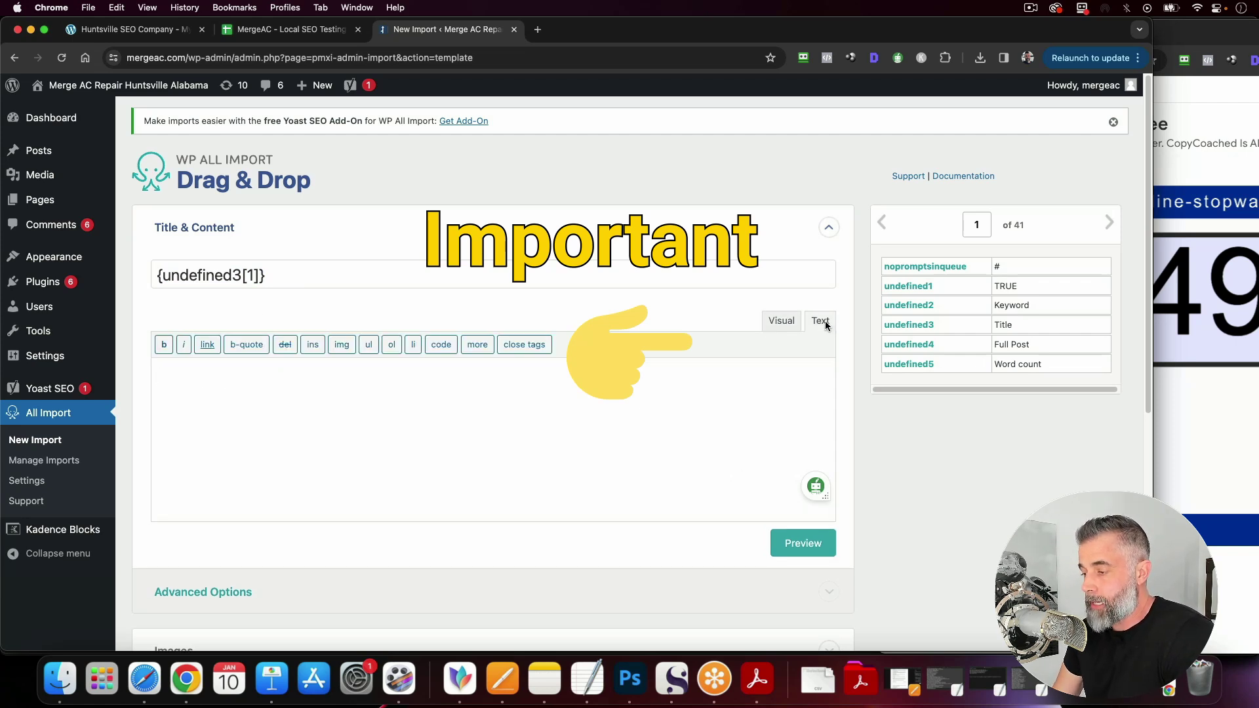
left_click(785, 323)
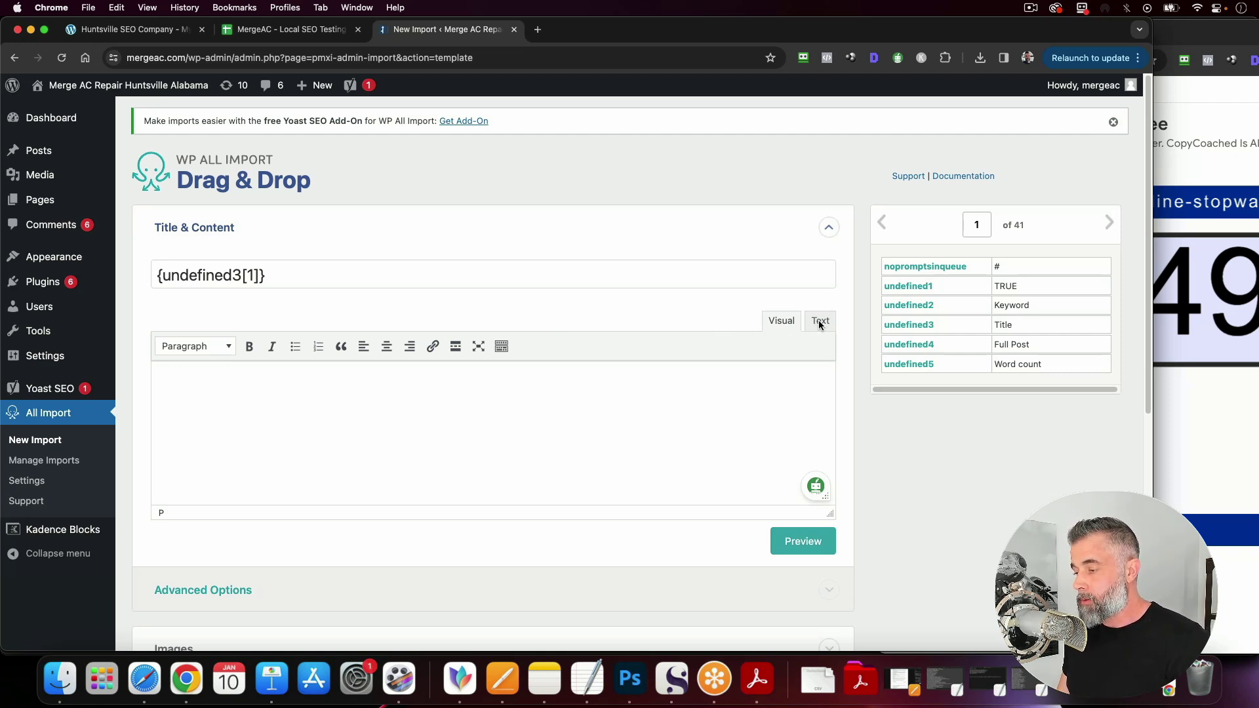
left_click(818, 321)
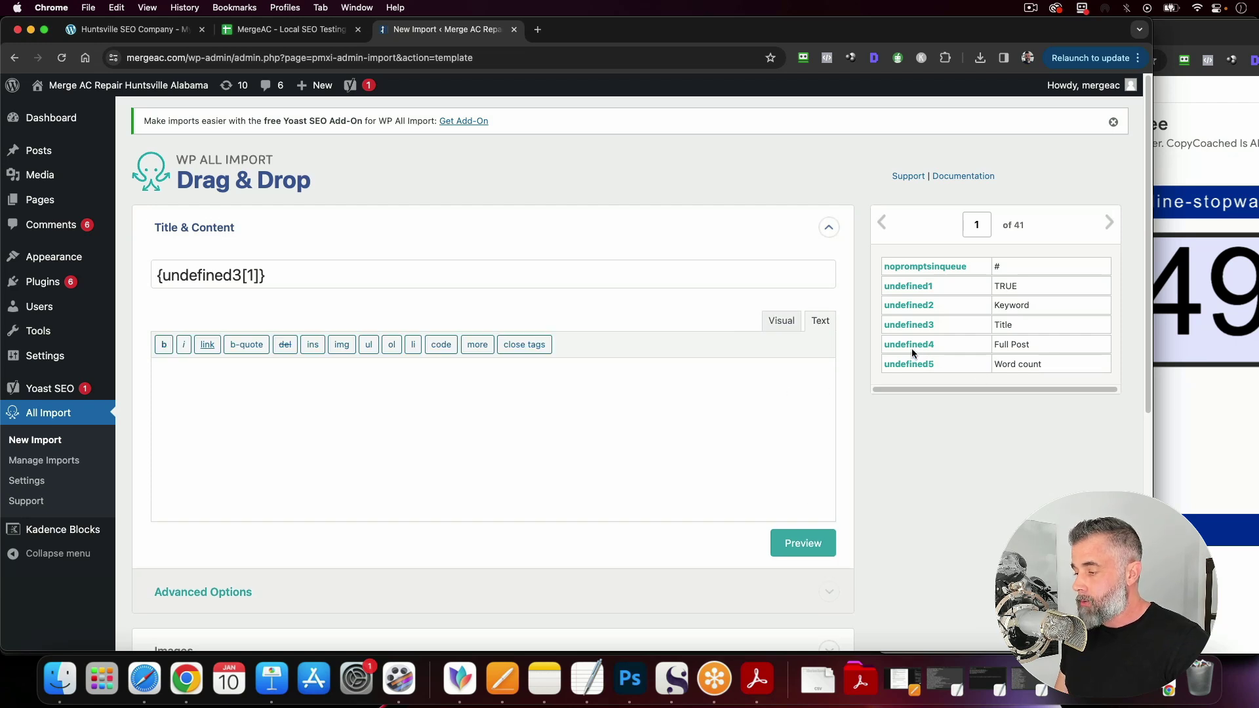
left_click_drag(1036, 350, 613, 374)
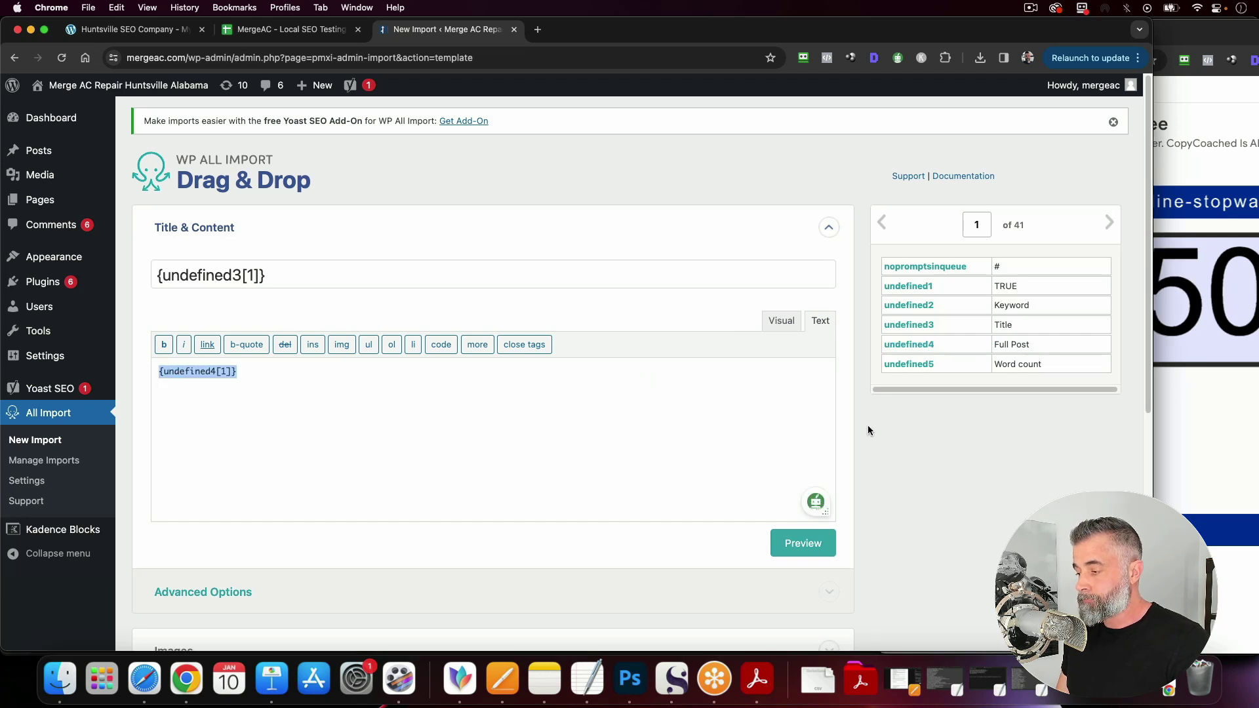
scroll(820, 424, "down", 3)
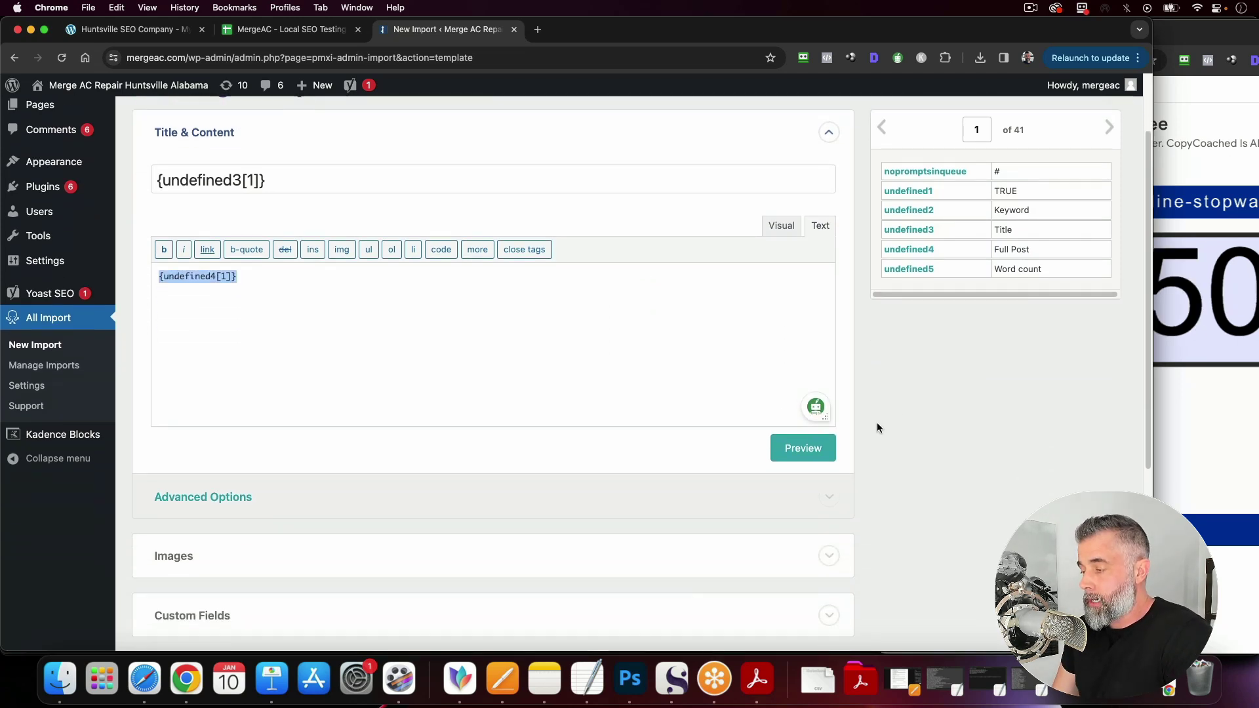
scroll(871, 428, "down", 7)
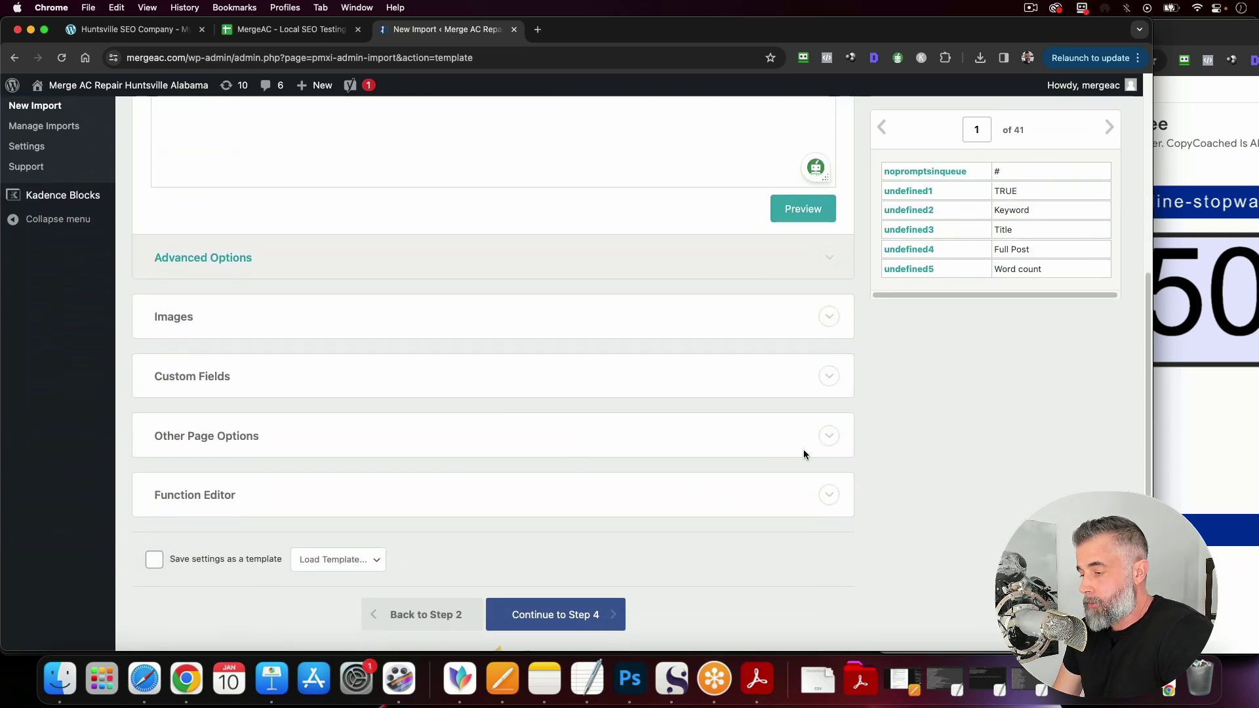
Step: Expand Other Page Options and confirm imported pages are Published, dated 'now', with comments open
left_click(827, 435)
scroll(695, 452, "down", 2)
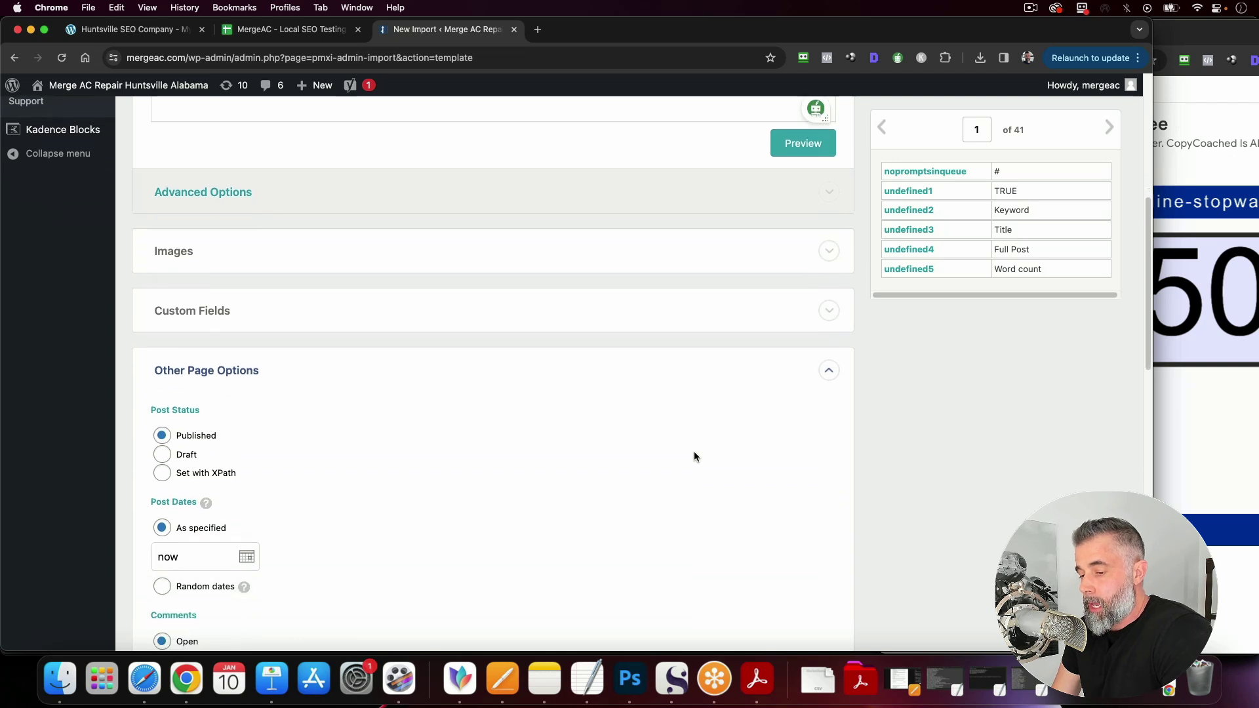
scroll(695, 453, "down", 12)
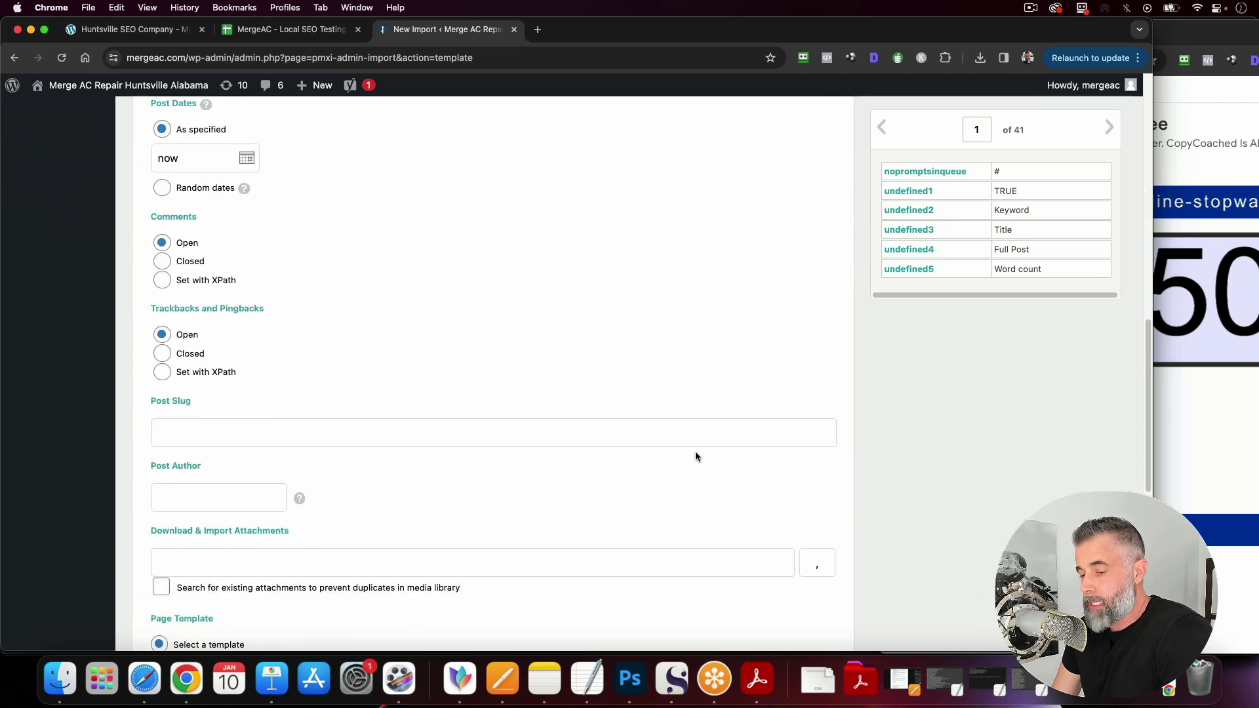
scroll(695, 454, "up", 4)
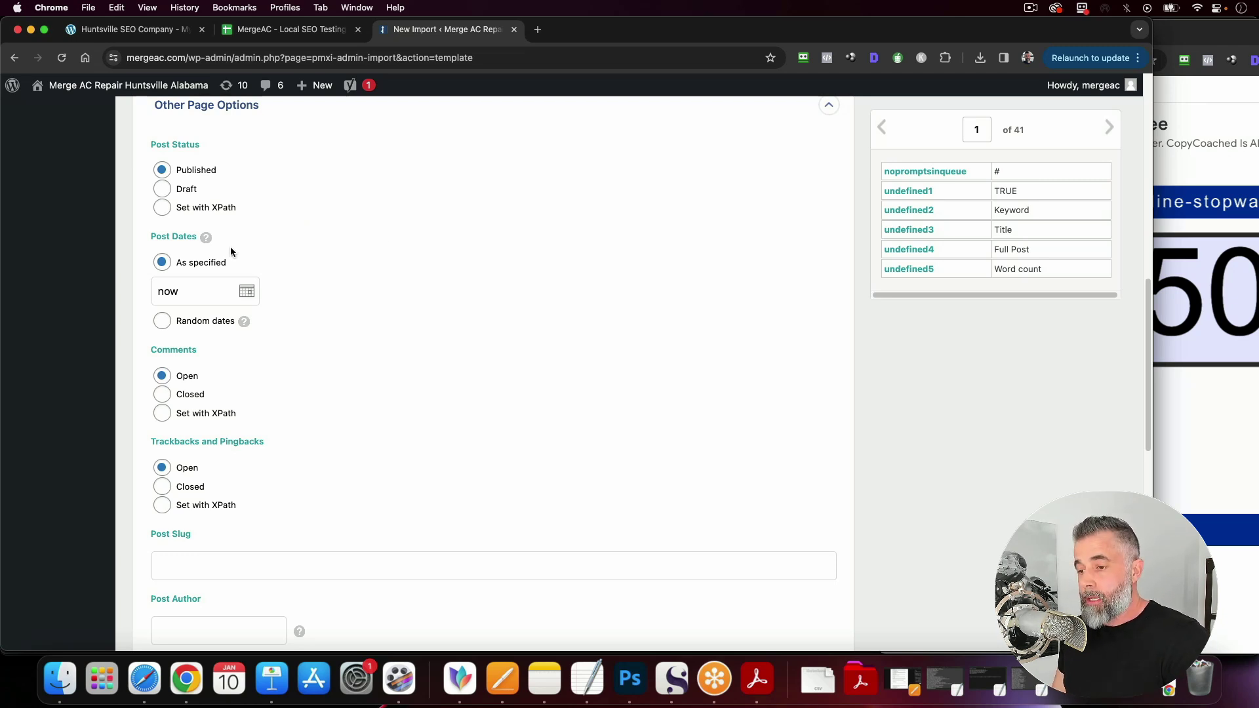
scroll(316, 294, "down", 1)
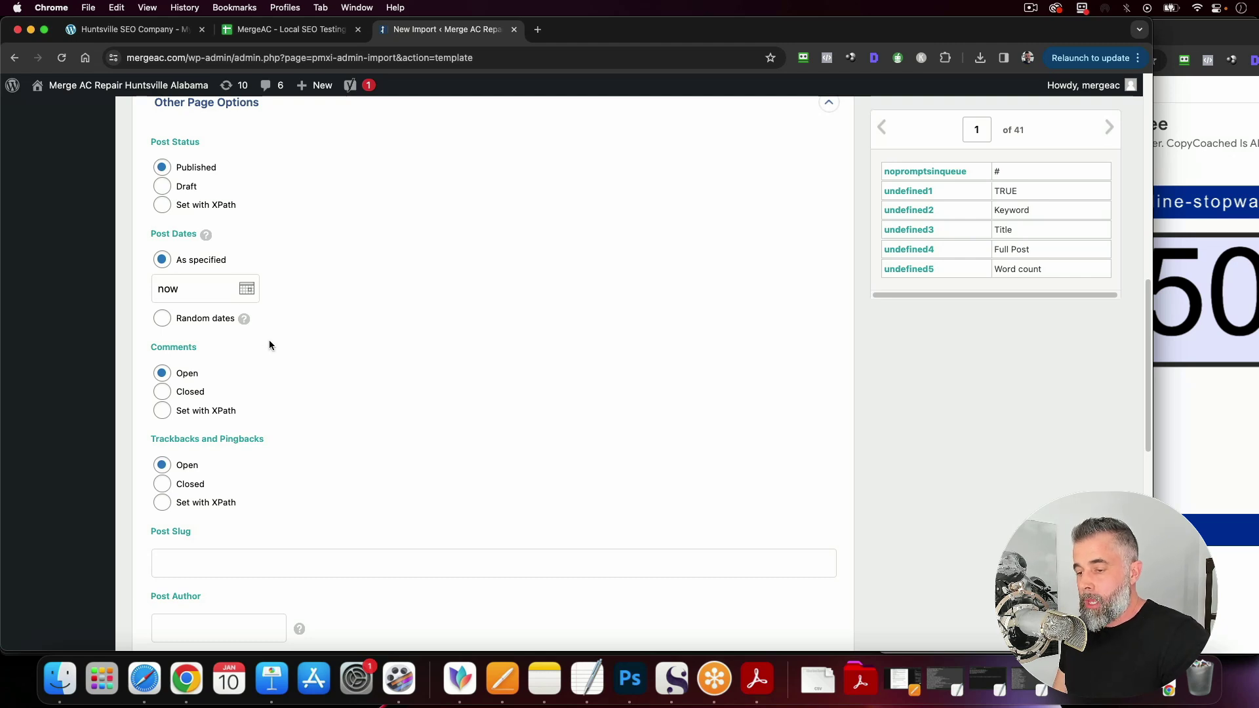
scroll(281, 404, "down", 5)
Step: Set the Post Slug from the CSV's Keyword column
left_click(164, 429)
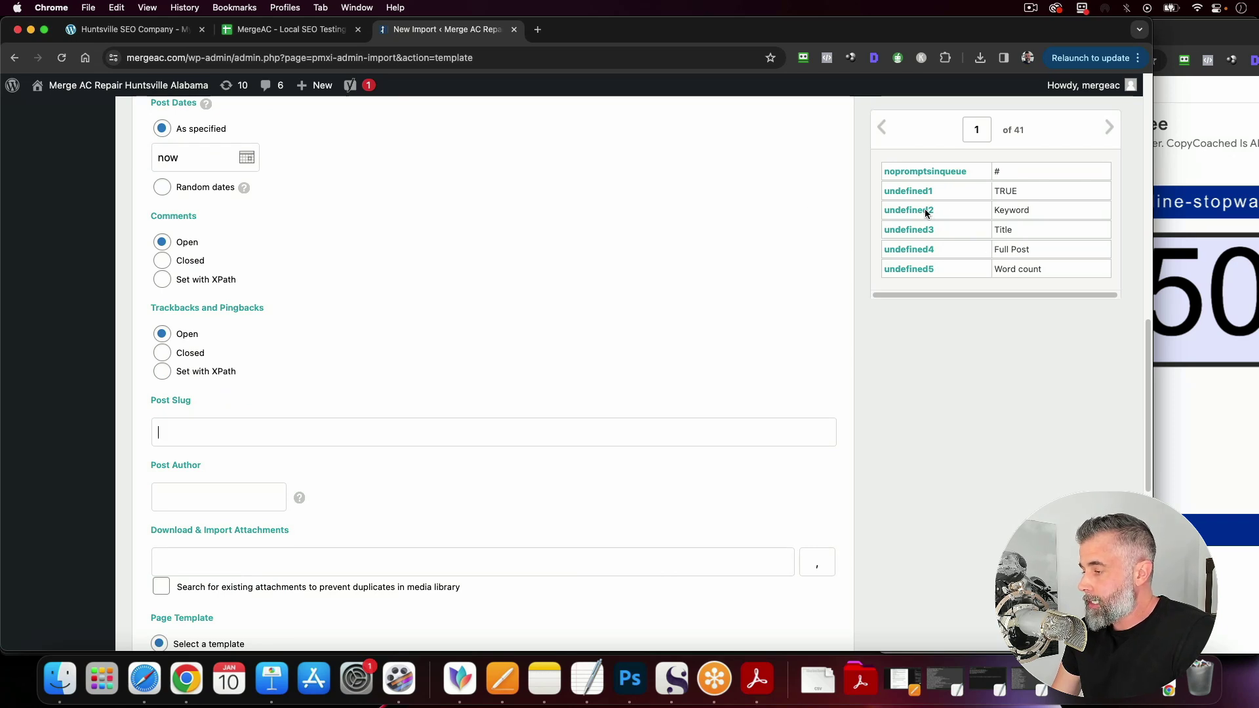
left_click_drag(1032, 211, 472, 438)
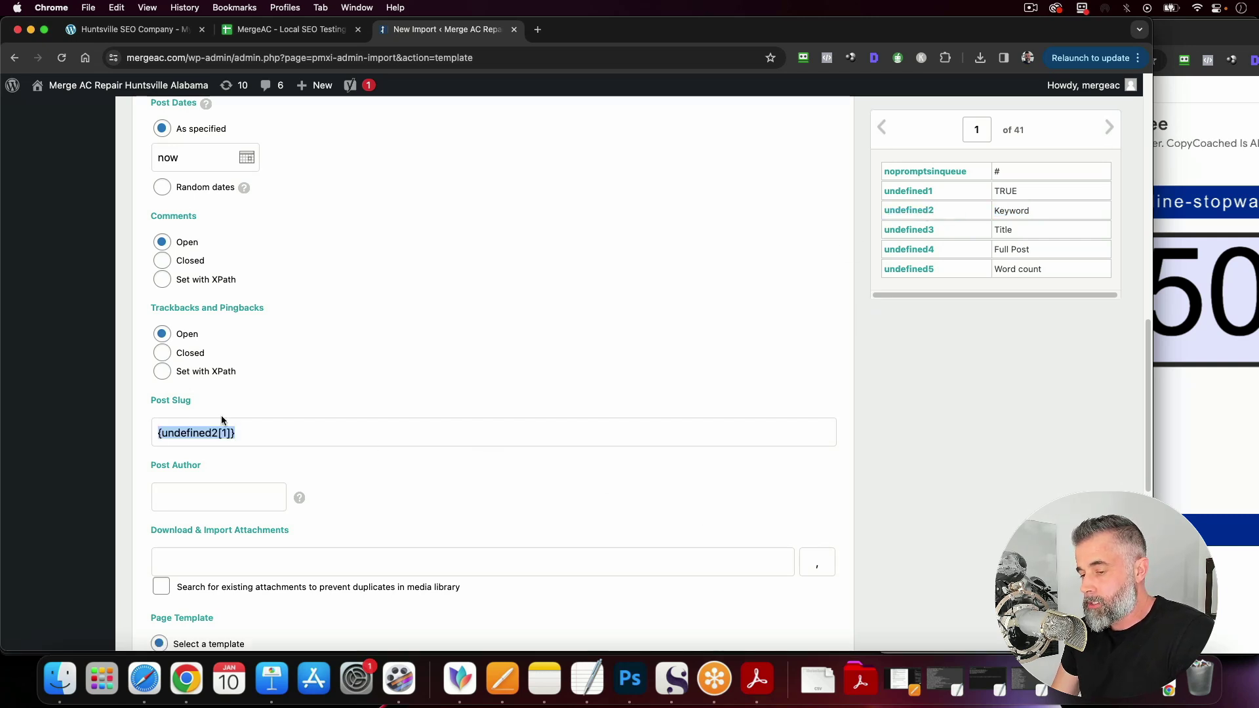
left_click(505, 471)
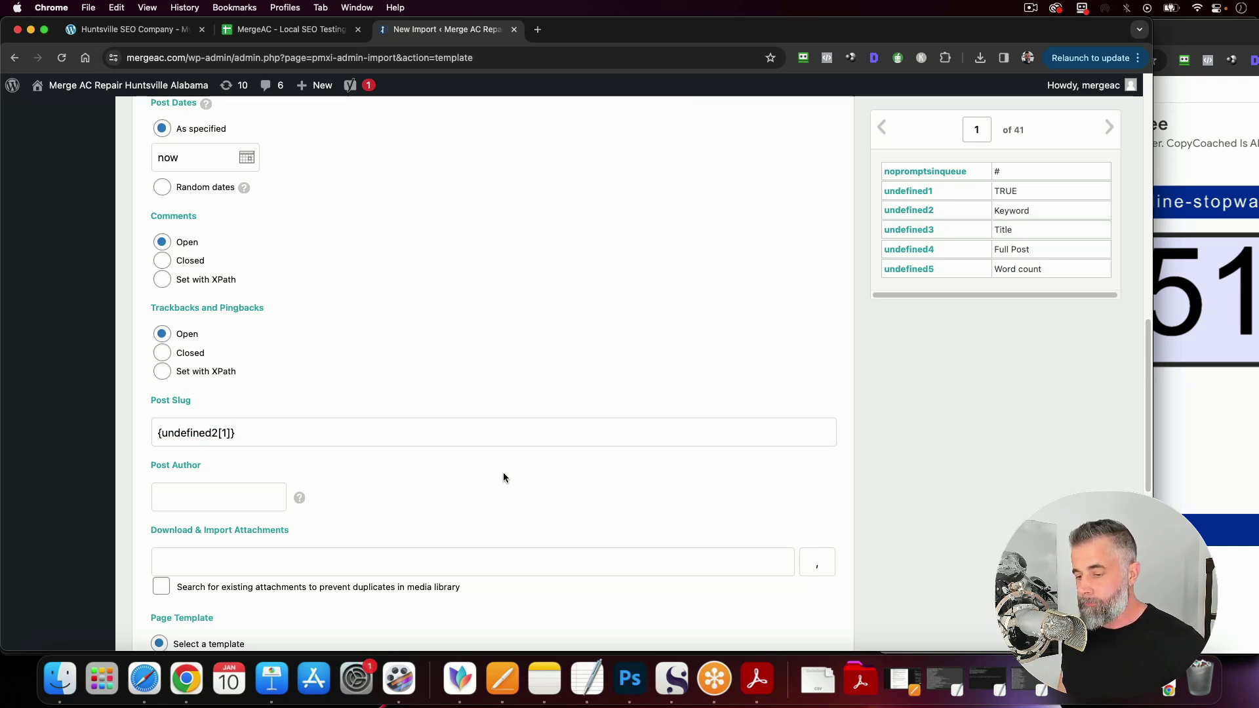
Step: Leave the remaining options at defaults and continue to the Import Settings step
scroll(609, 463, "down", 10)
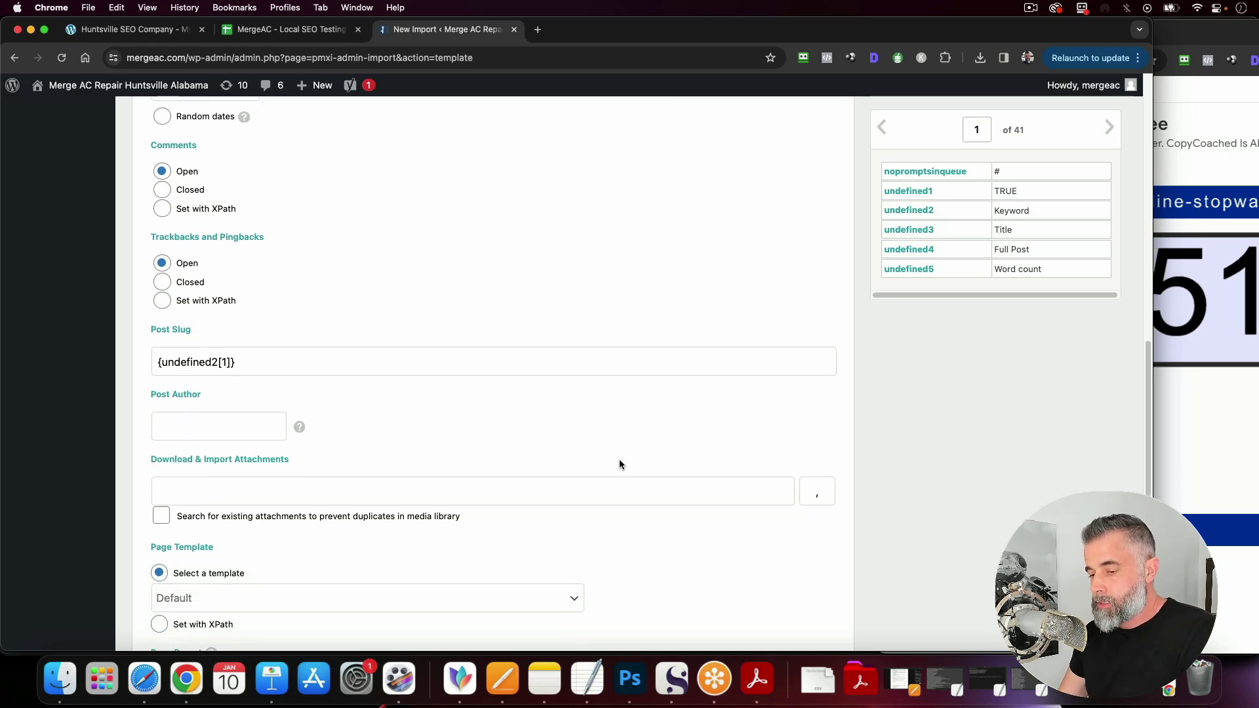
scroll(686, 401, "down", 3)
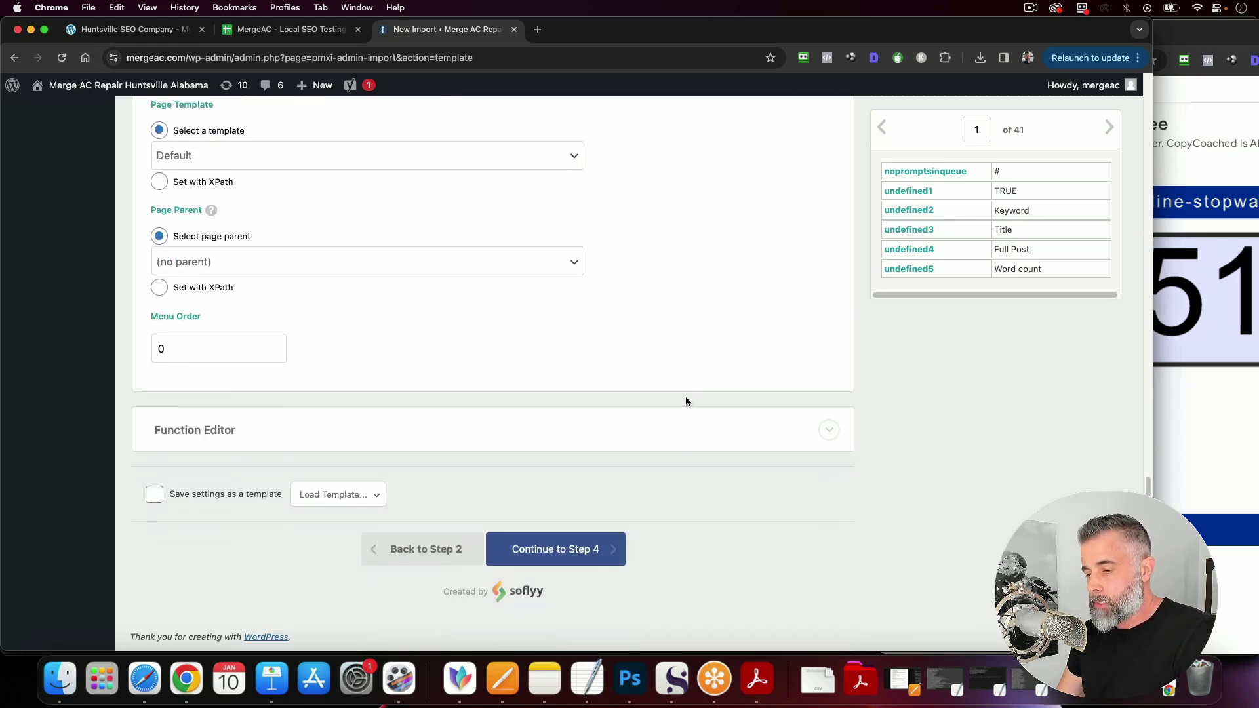
left_click(586, 553)
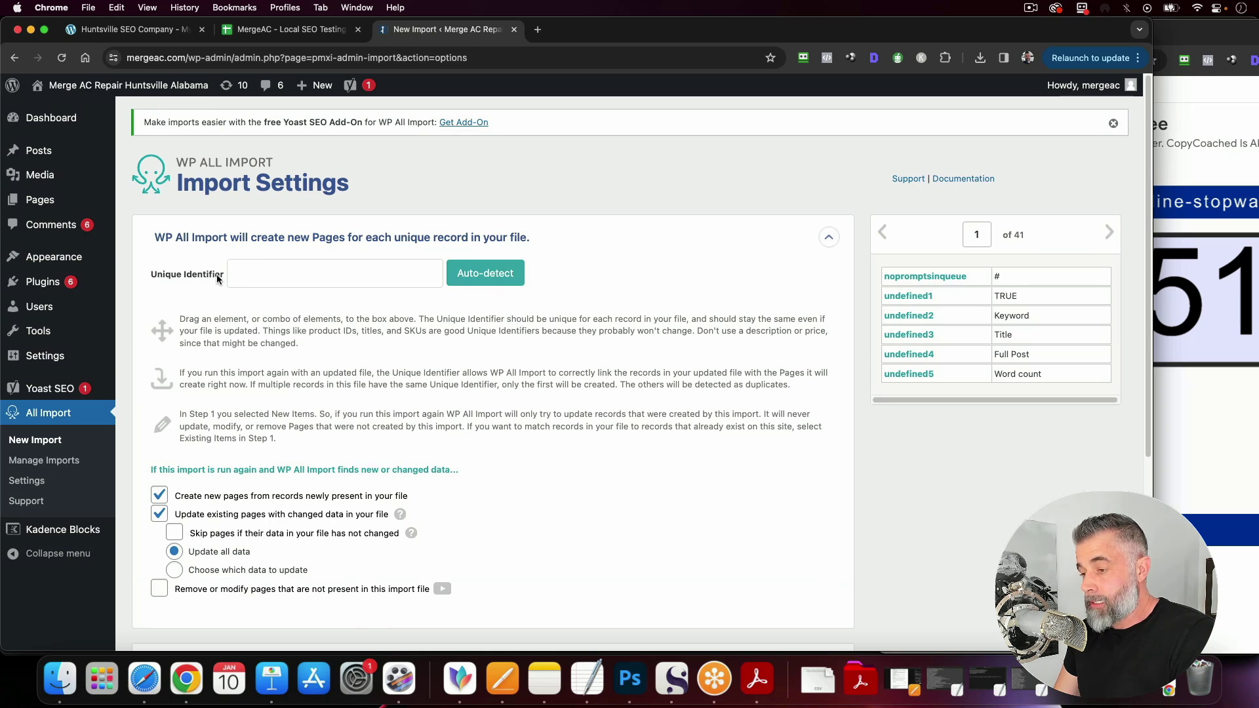
Step: Auto-detect the unique identifier so the Title column is used
left_click(484, 274)
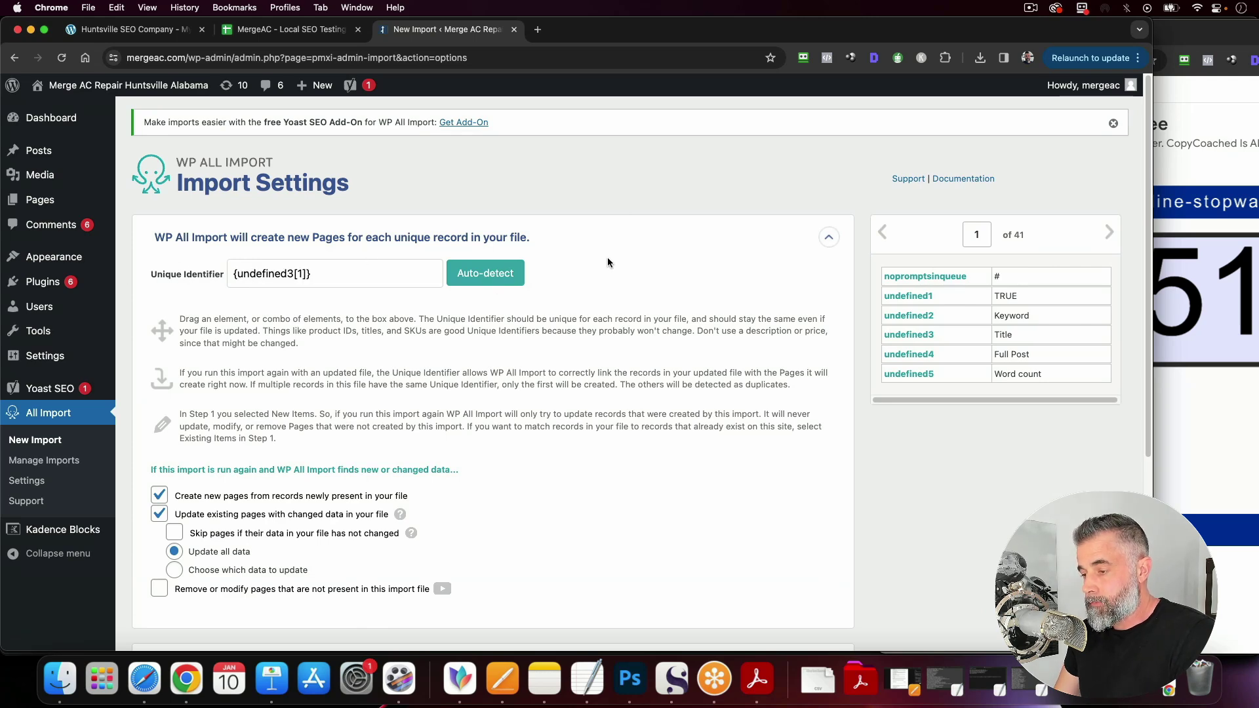
scroll(588, 367, "down", 3)
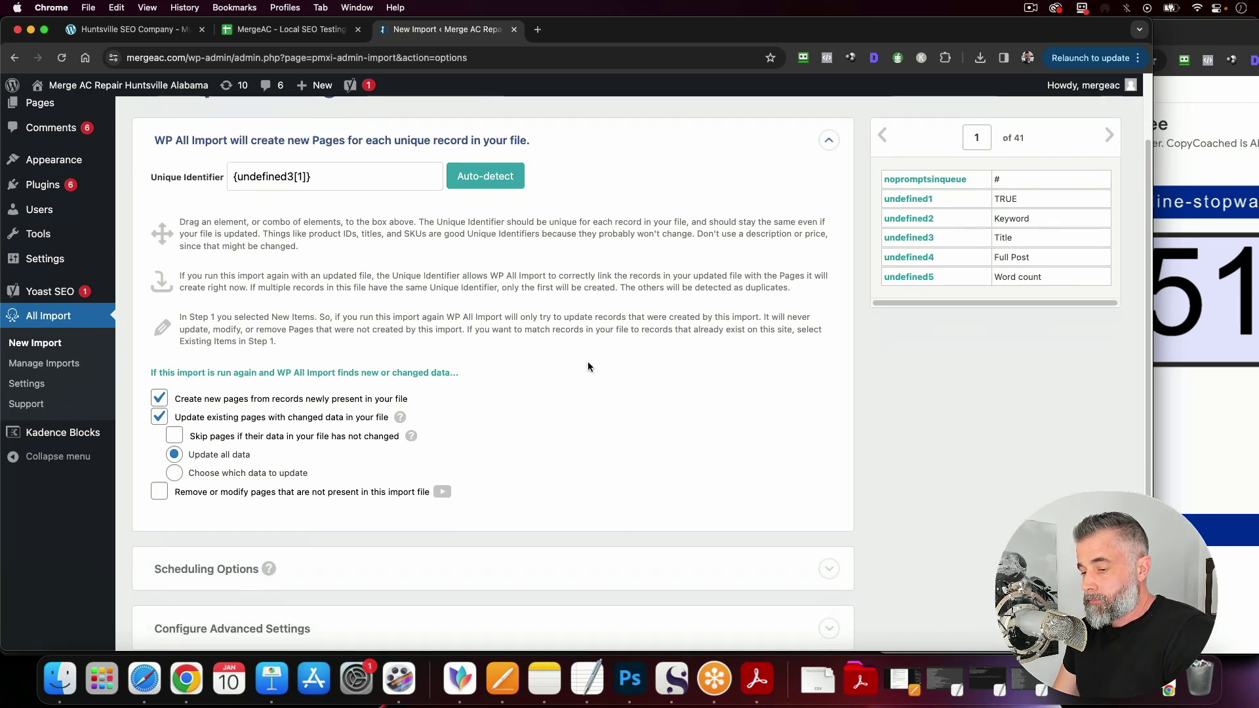
scroll(588, 366, "down", 5)
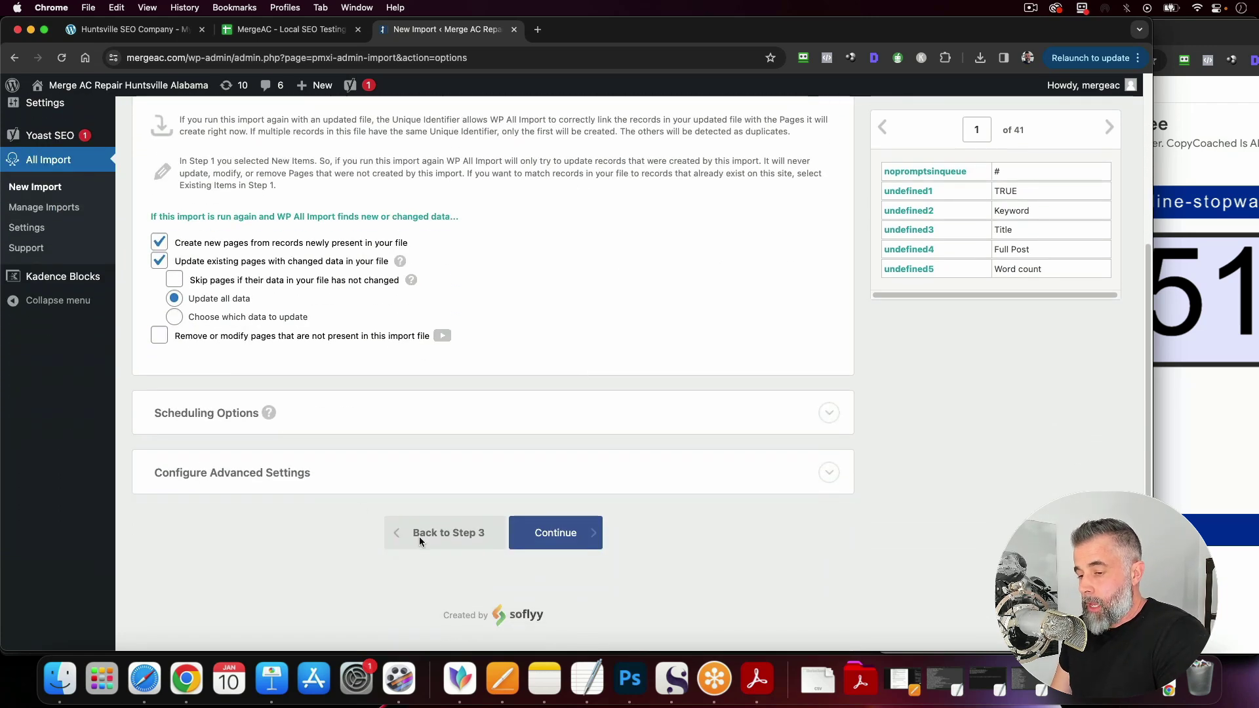
Step: Confirm and run the import of all 41 records
left_click(570, 536)
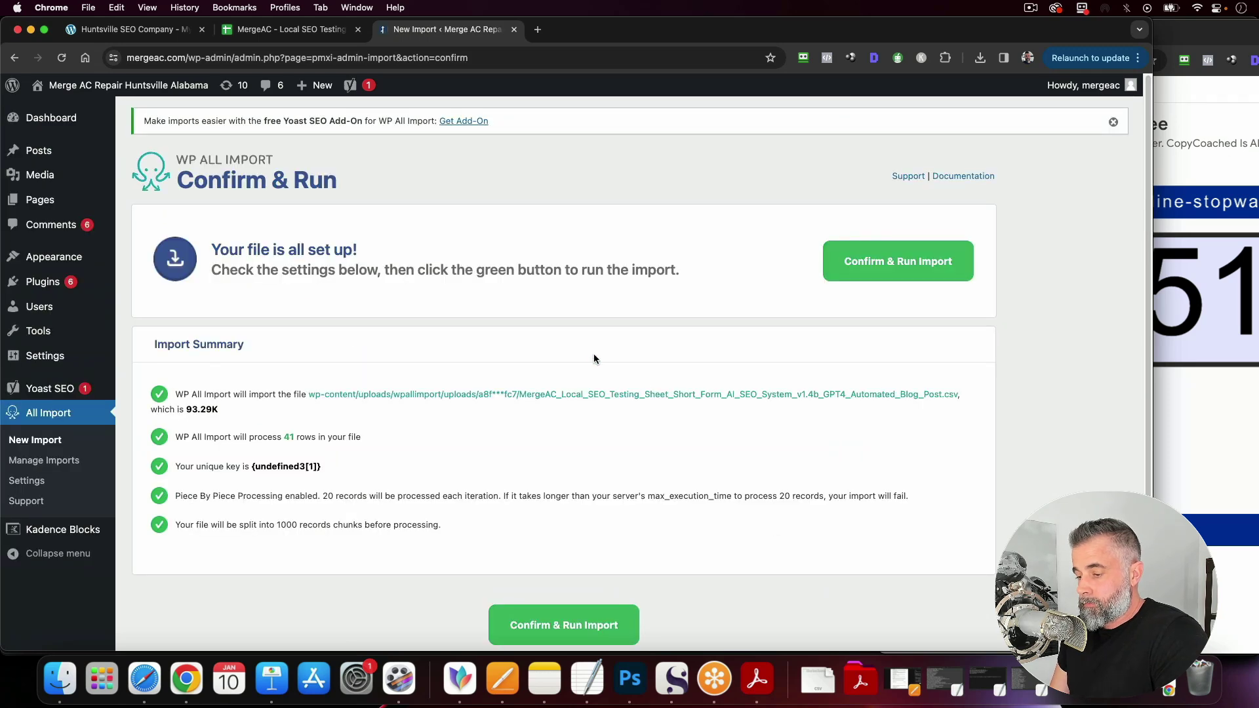
scroll(590, 357, "down", 5)
left_click(551, 486)
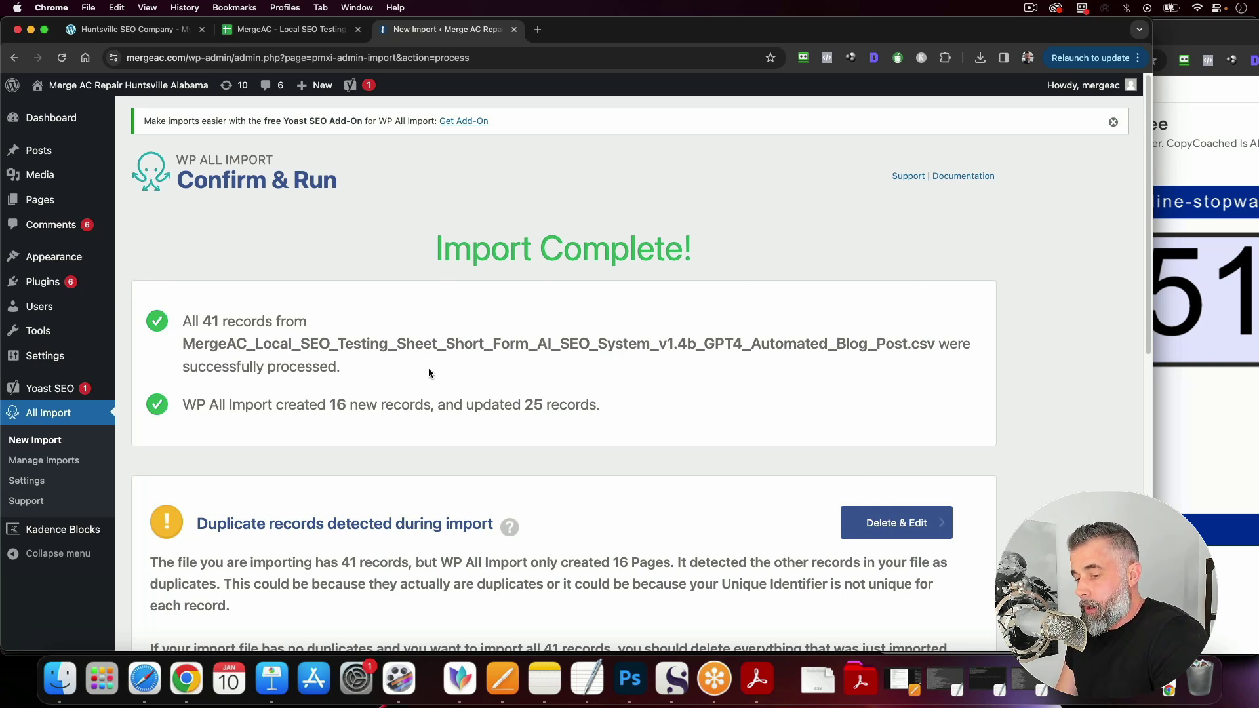
Step: From All Pages, view the live 'AC Repair Athens Alabama' page and scroll through its article
left_click(39, 200)
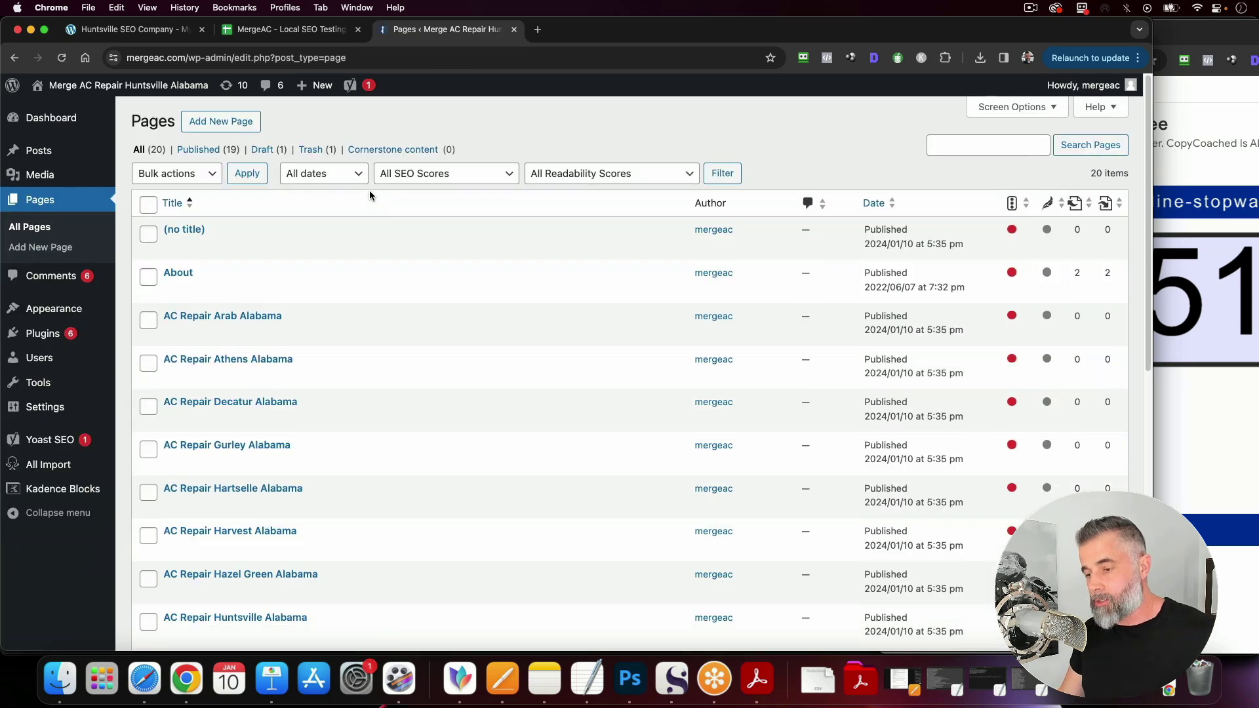
scroll(318, 320, "down", 1)
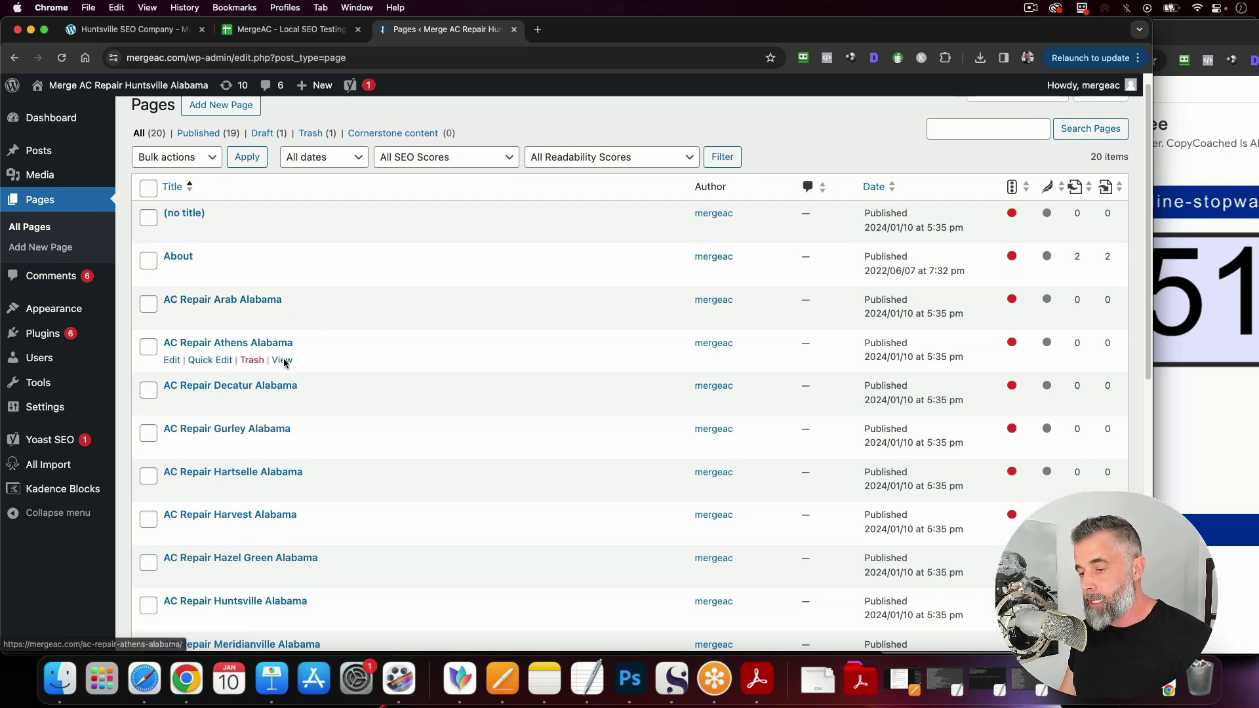
left_click(283, 360)
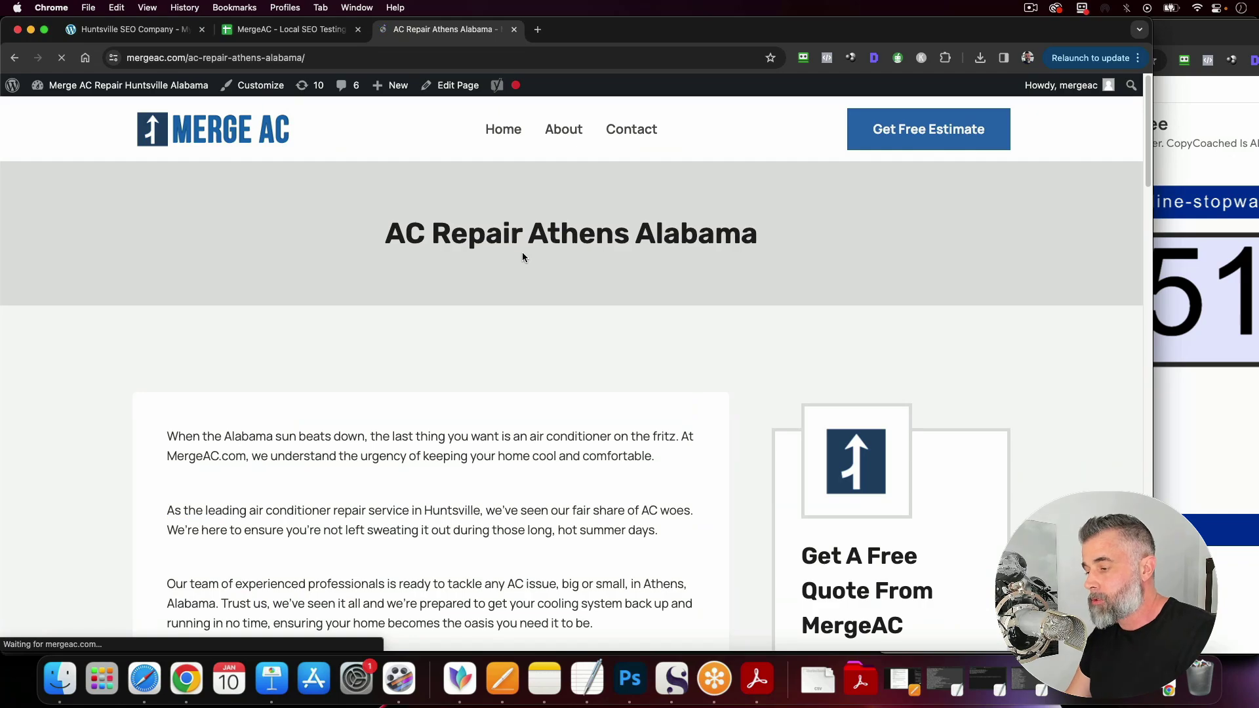
scroll(522, 262, "down", 7)
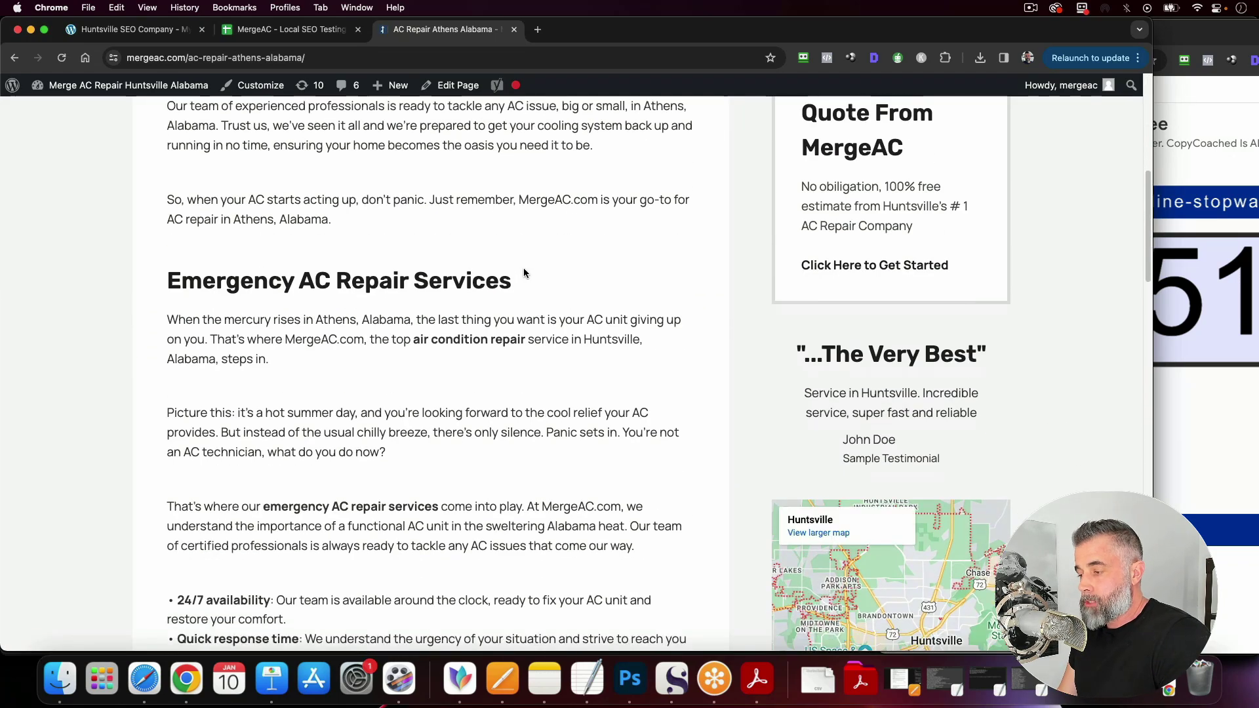
scroll(523, 269, "down", 6)
scroll(524, 273, "down", 6)
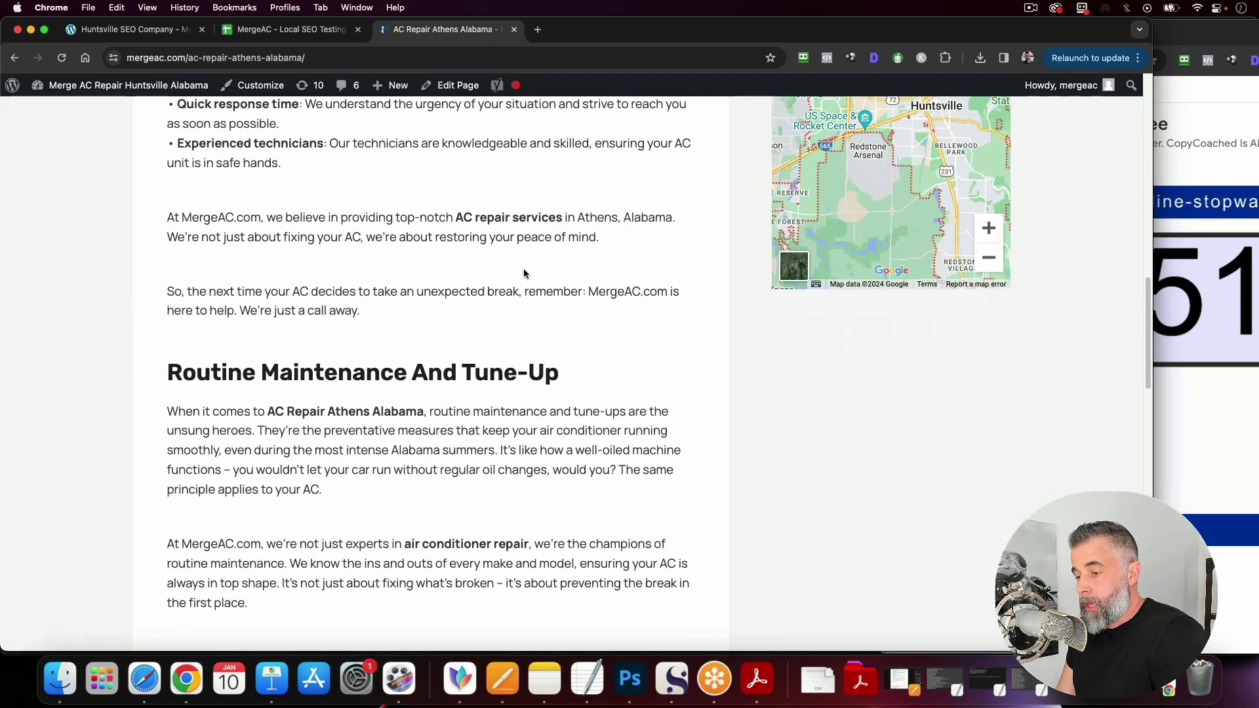
scroll(524, 269, "down", 17)
Step: Move the stopwatch window over the site and pause it at 00:52:12
scroll(523, 274, "up", 20)
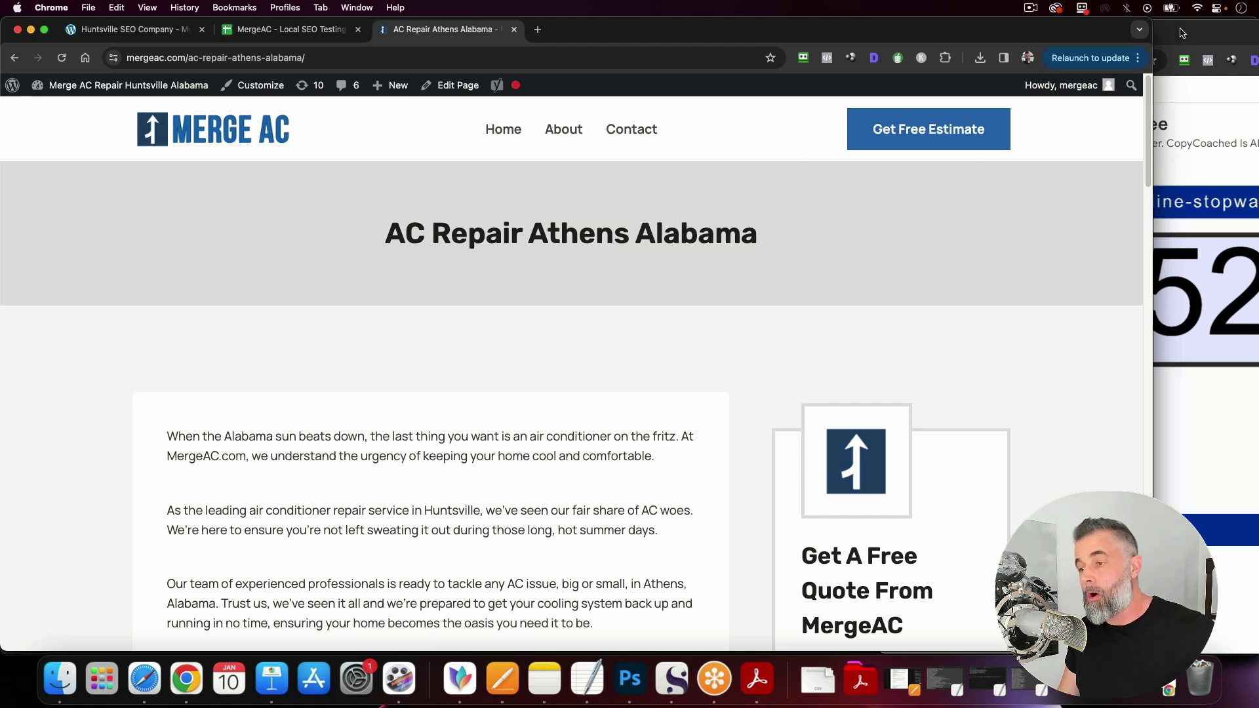
left_click_drag(1182, 33, 870, 26)
left_click(792, 432)
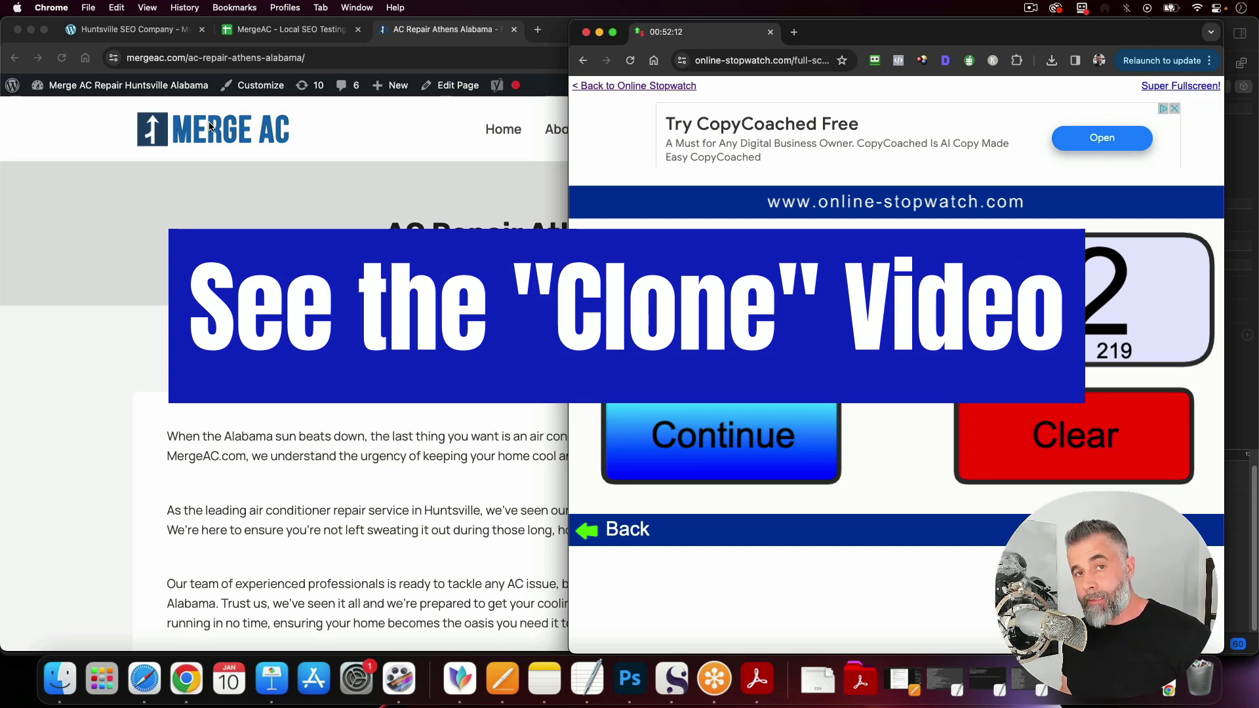
Step: Return to All Pages and review the live 'AC Repair Hartselle Alabama' page's article
left_click(245, 211)
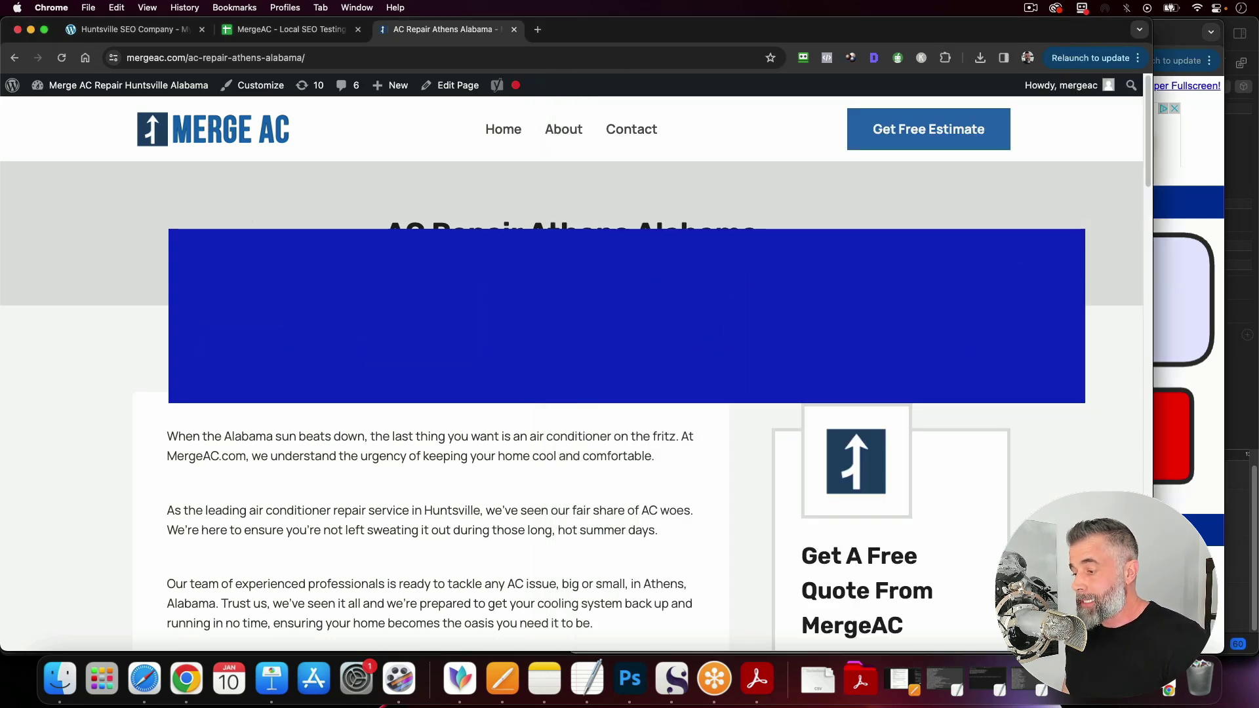
scroll(364, 297, "down", 5)
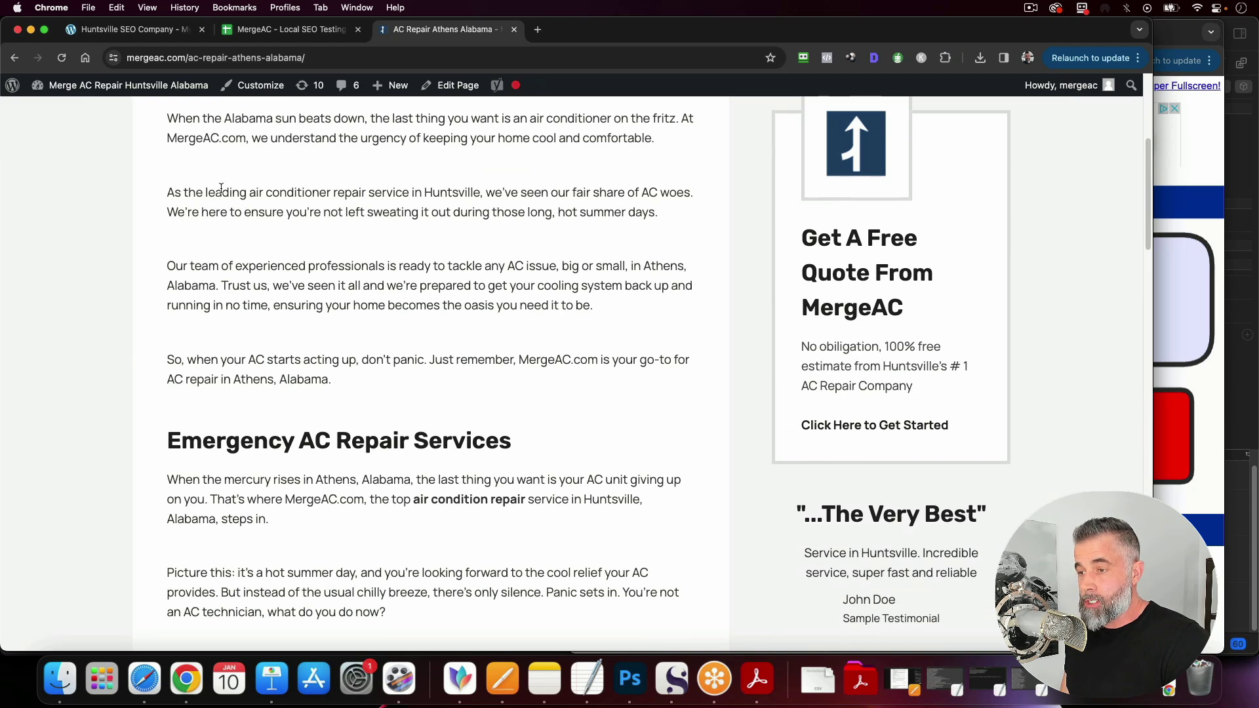
scroll(224, 183, "up", 1)
key("cmd+r")
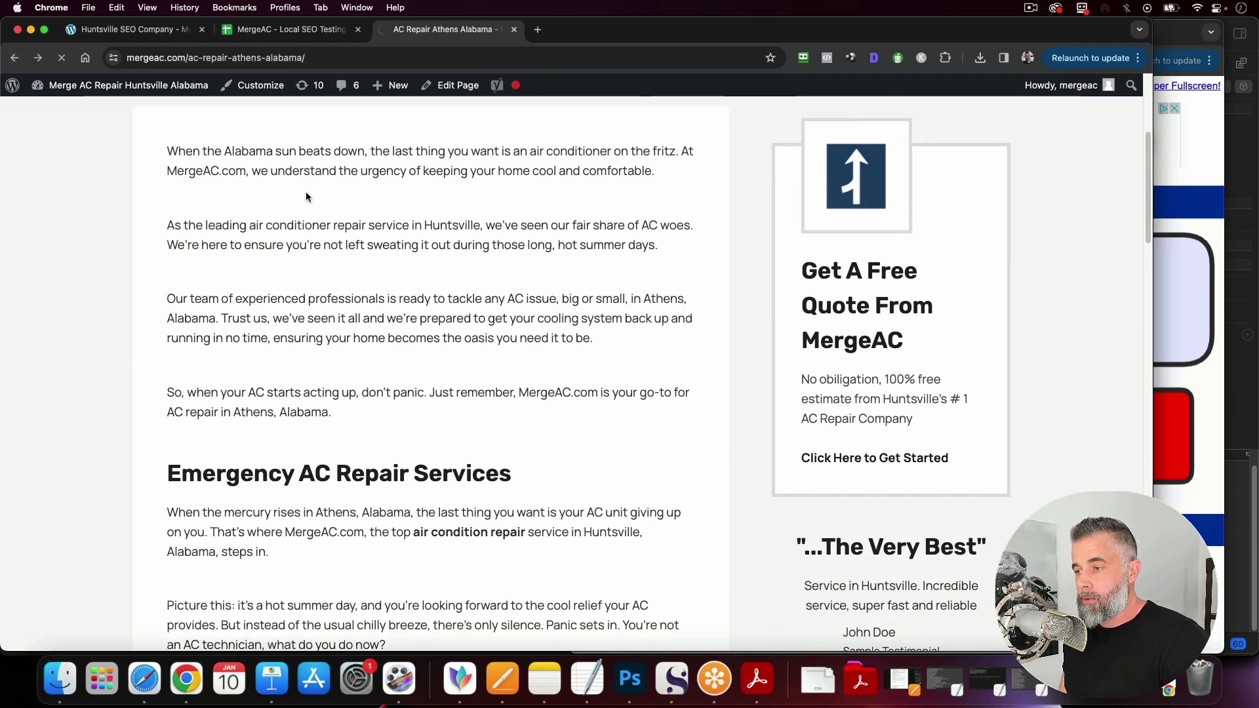
scroll(282, 308, "down", 3)
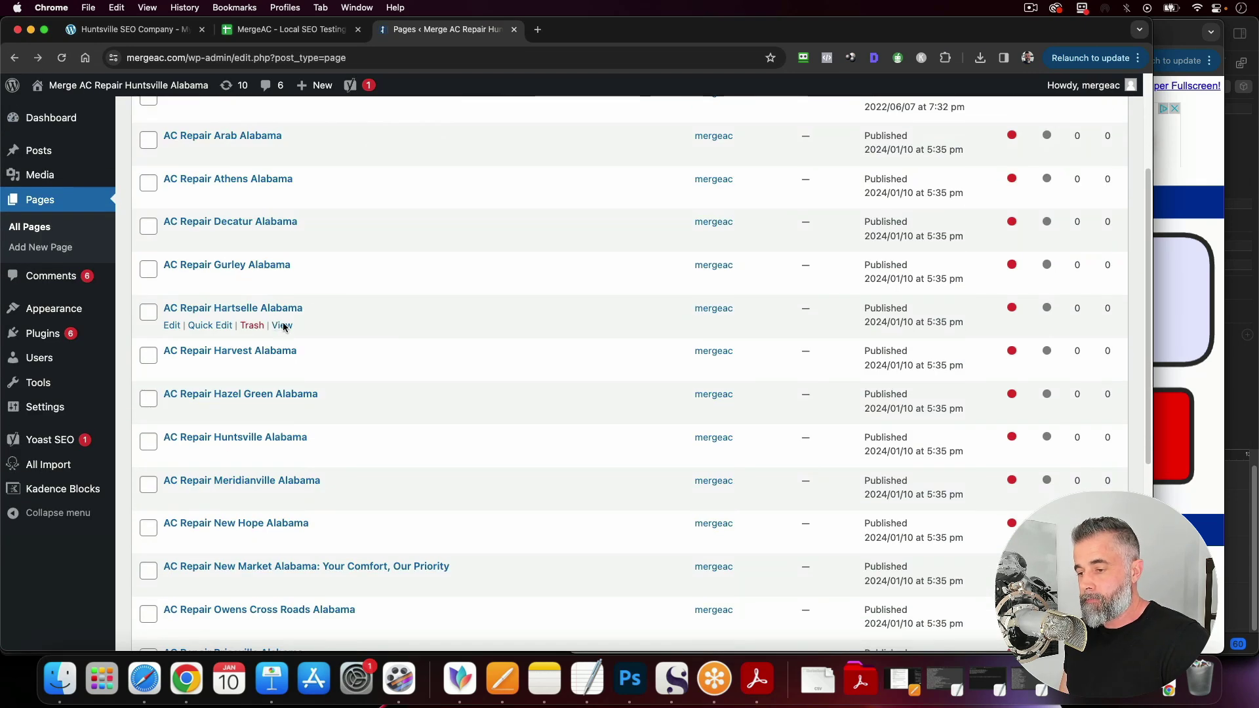
left_click(282, 326)
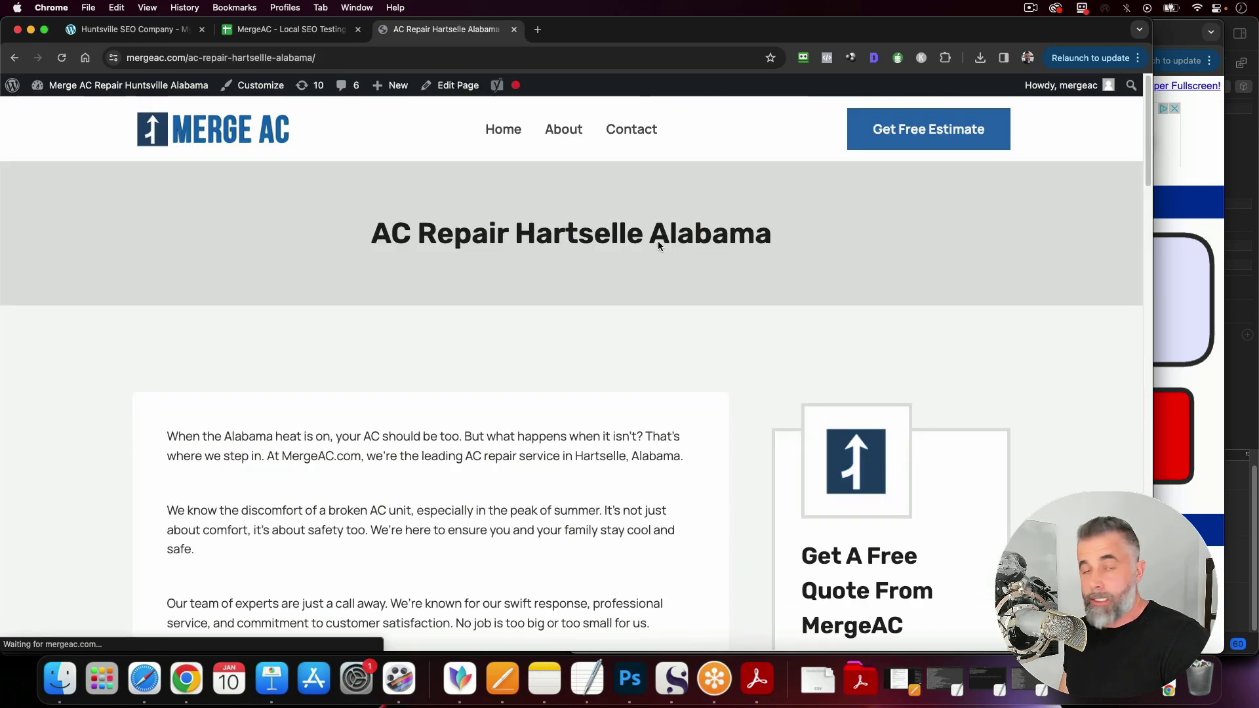
scroll(572, 297, "down", 3)
scroll(572, 297, "down", 15)
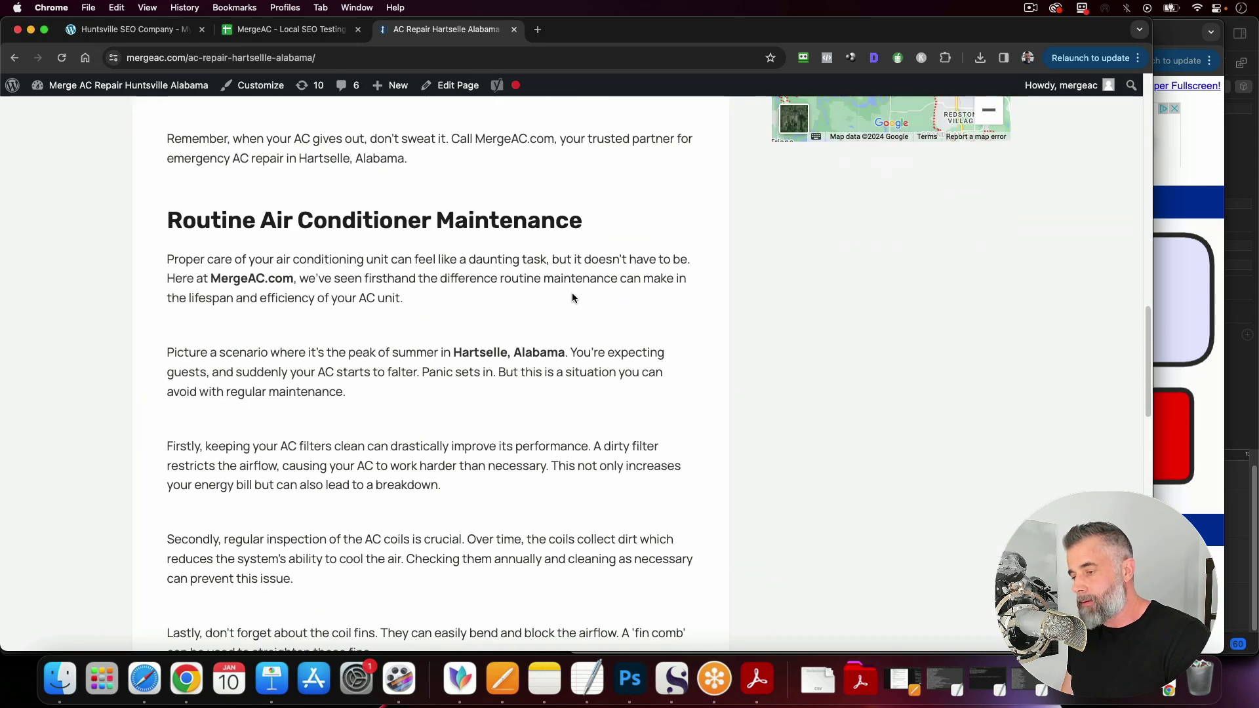
scroll(571, 298, "down", 10)
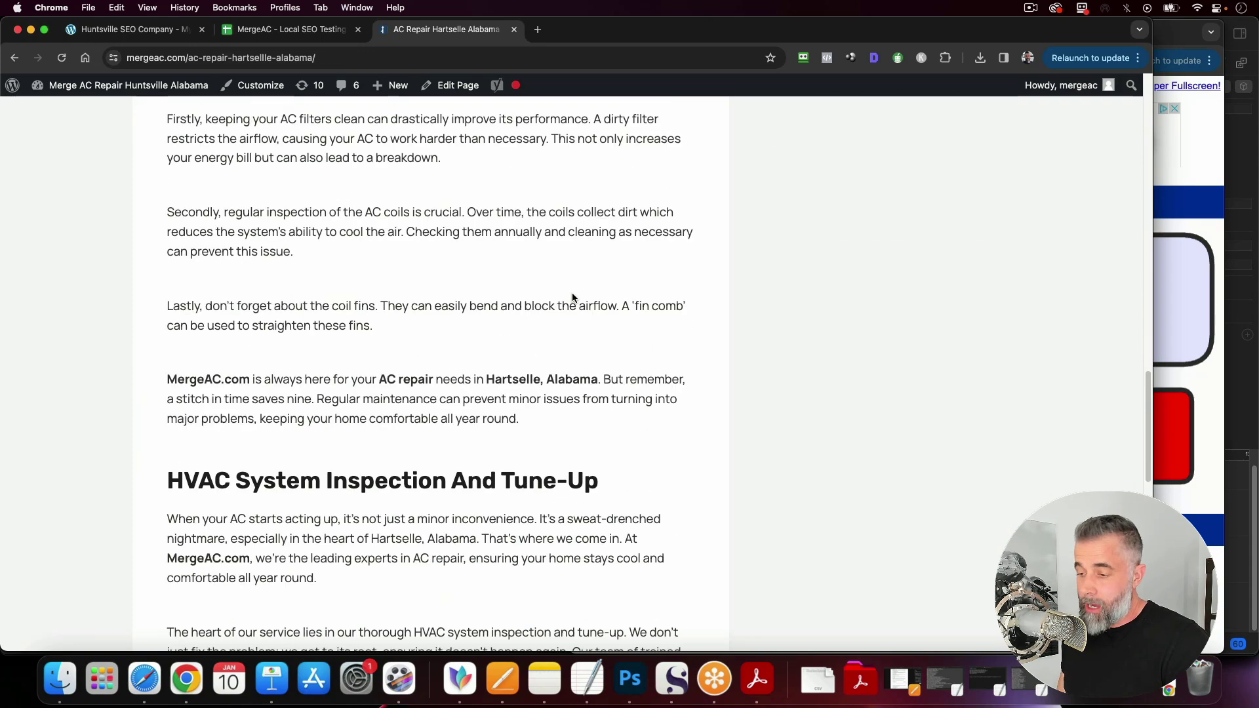
scroll(574, 295, "down", 3)
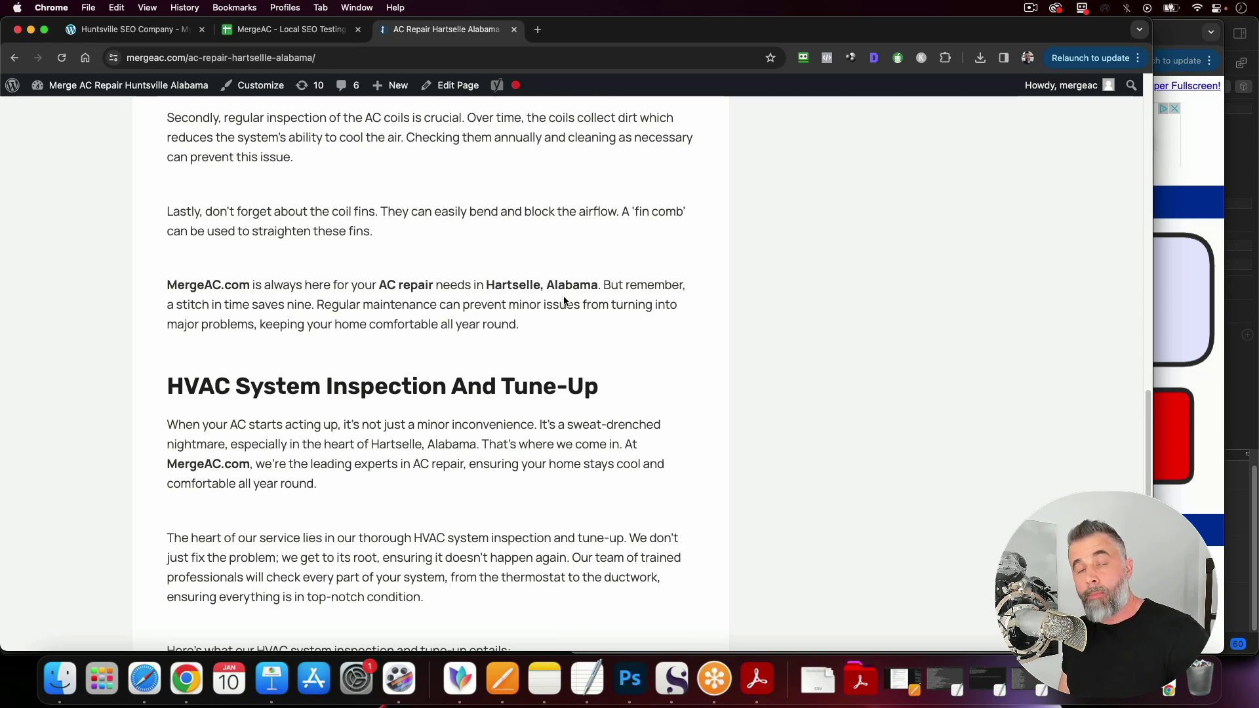